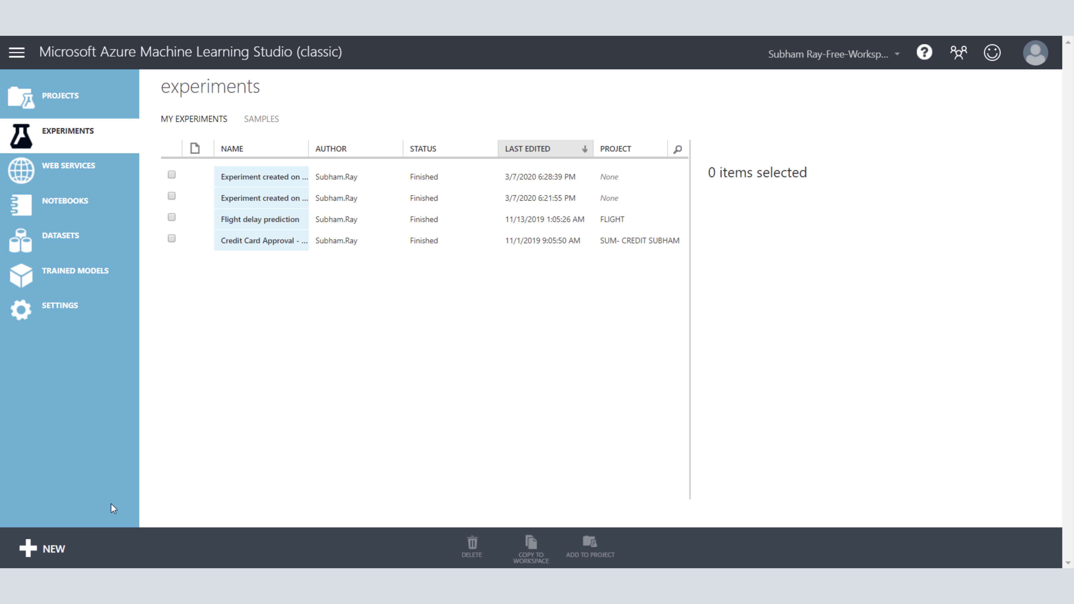
# Step: Create a new blank experiment and name it Income_Predictor
pyautogui.click(39, 547)
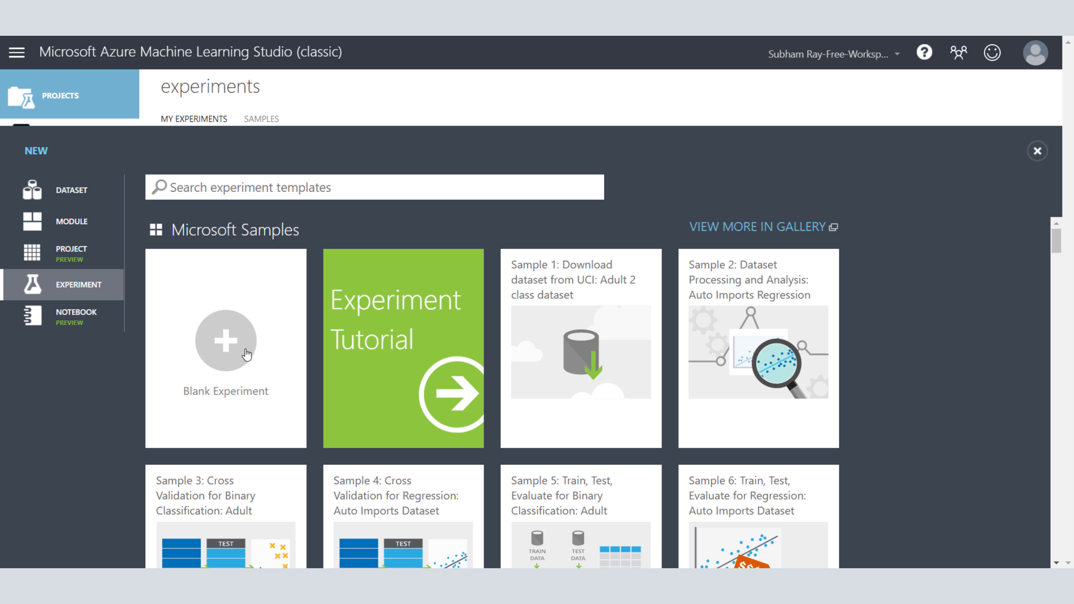
pyautogui.click(217, 338)
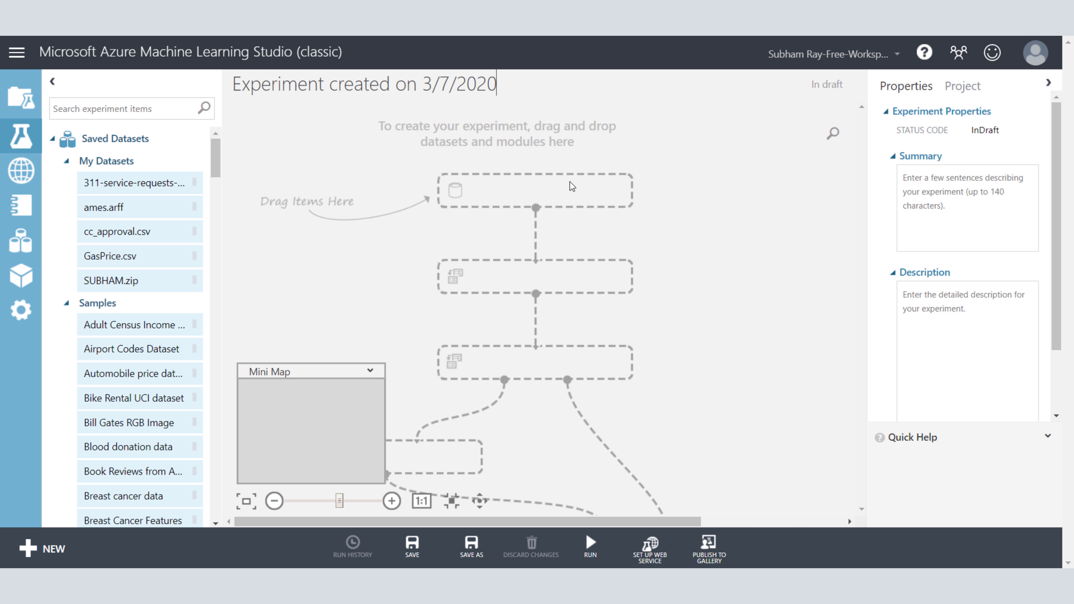
pyautogui.hotkey('ctrl', 'a')
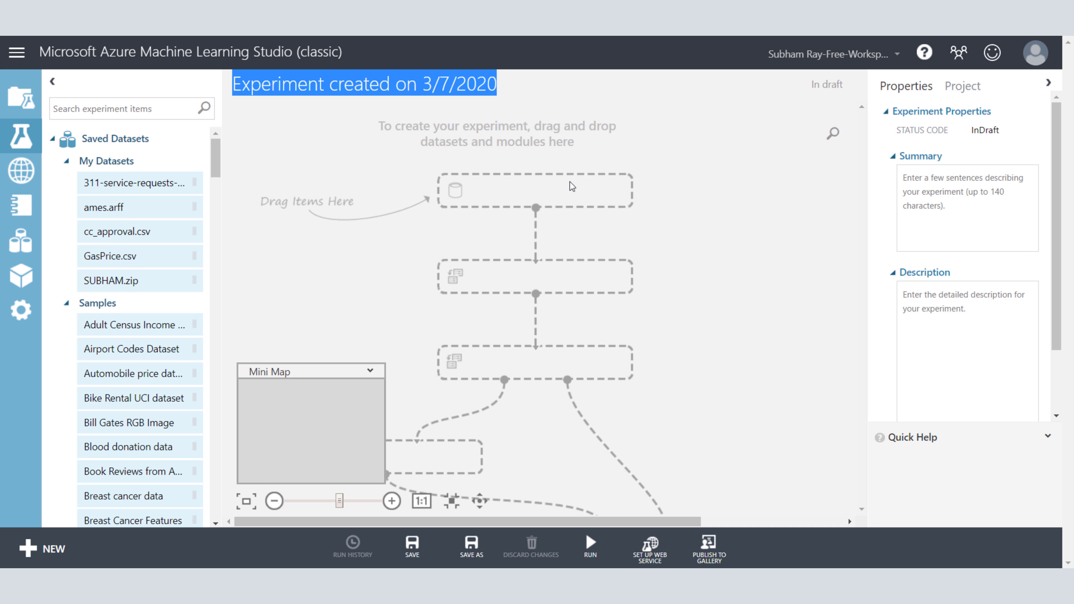
pyautogui.press('BackSpace')
pyautogui.write('a')
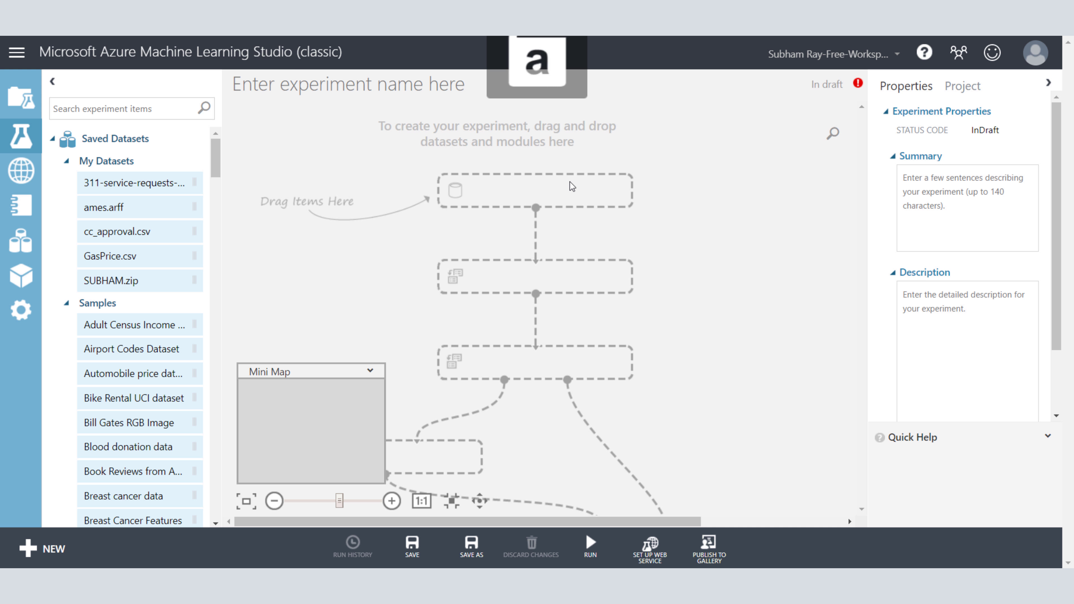
pyautogui.write('ome')
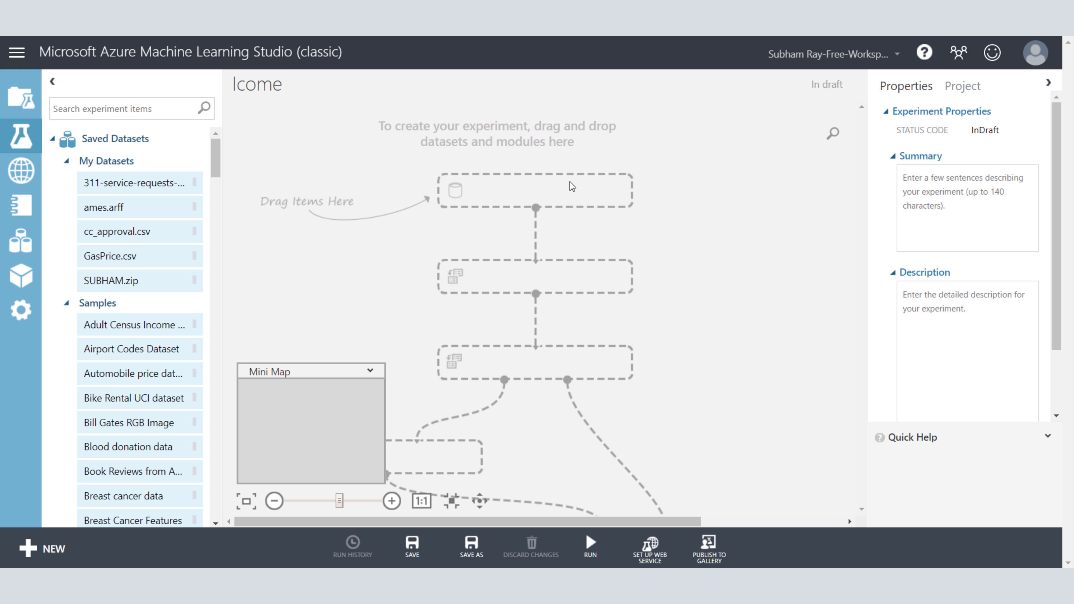
pyautogui.press('BackSpace')
pyautogui.press('BackSpace')
pyautogui.press('BackSpace')
pyautogui.press('BackSpace')
pyautogui.press('BackSpace')
pyautogui.write('Income_Predictor')
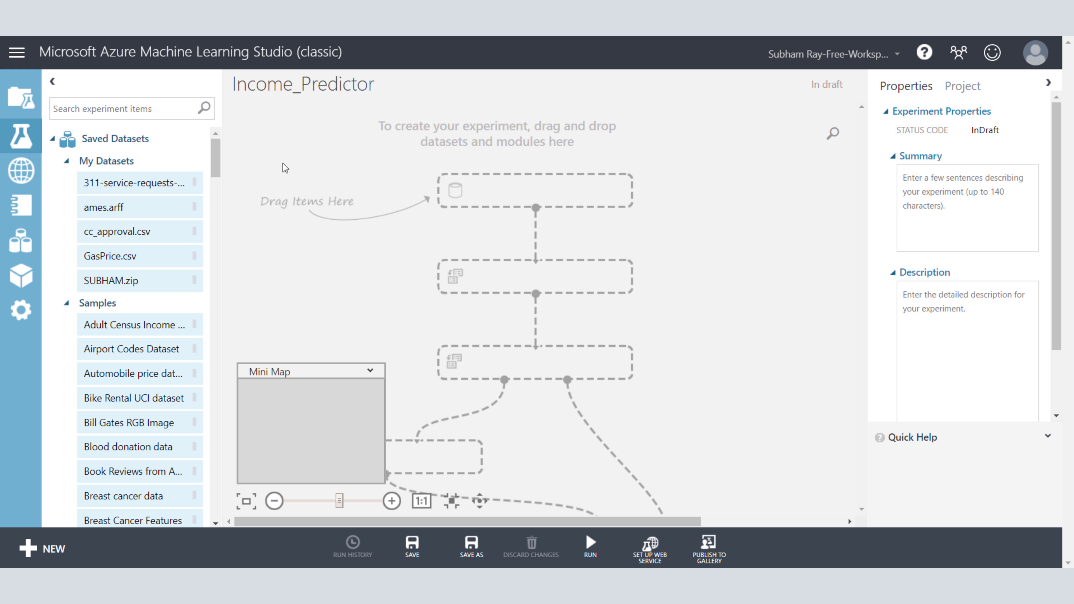
# Step: Add the sample Adult Census Income Binary Classification dataset to the upper middle of the experiment canvas
pyautogui.click(147, 139)
pyautogui.click(148, 140)
pyautogui.click(121, 168)
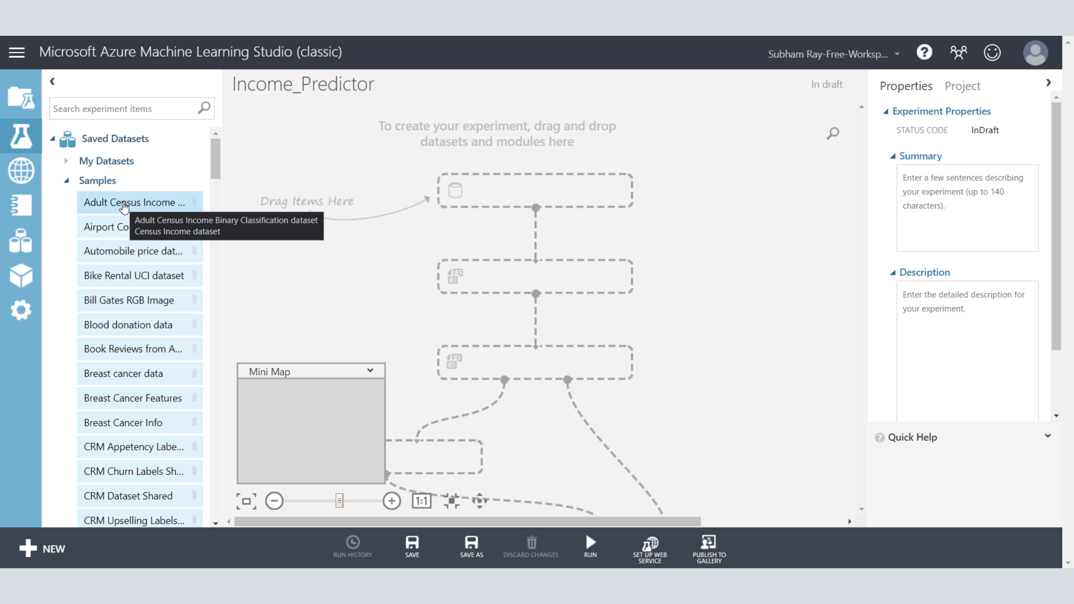
pyautogui.moveTo(123, 207); pyautogui.dragTo(542, 192)
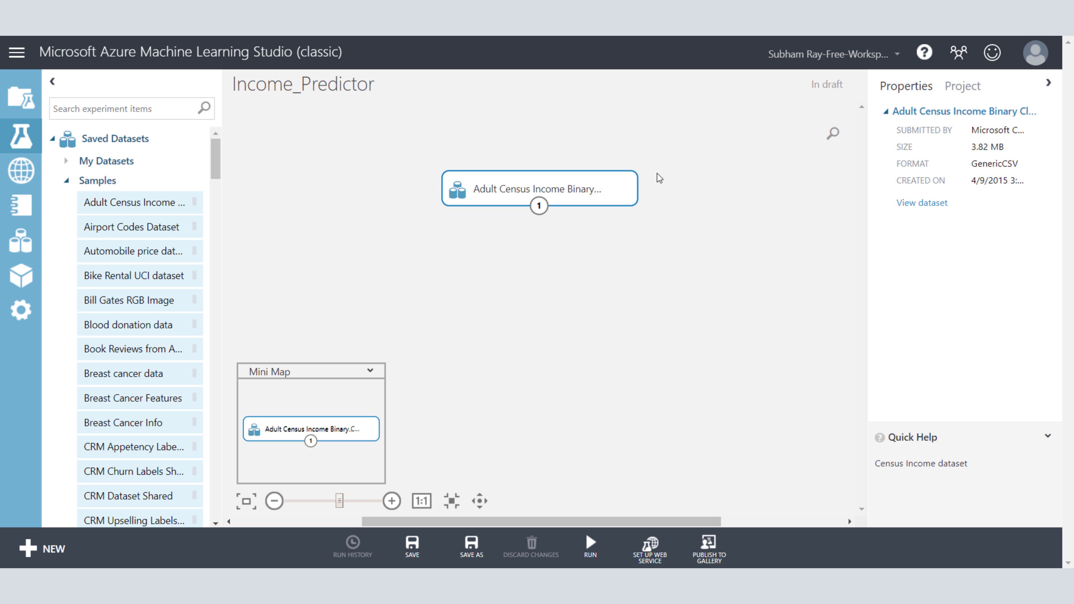
# Step: Visualize the Adult Census Income dataset and look through all its columns and rows
pyautogui.rightClick(576, 190)
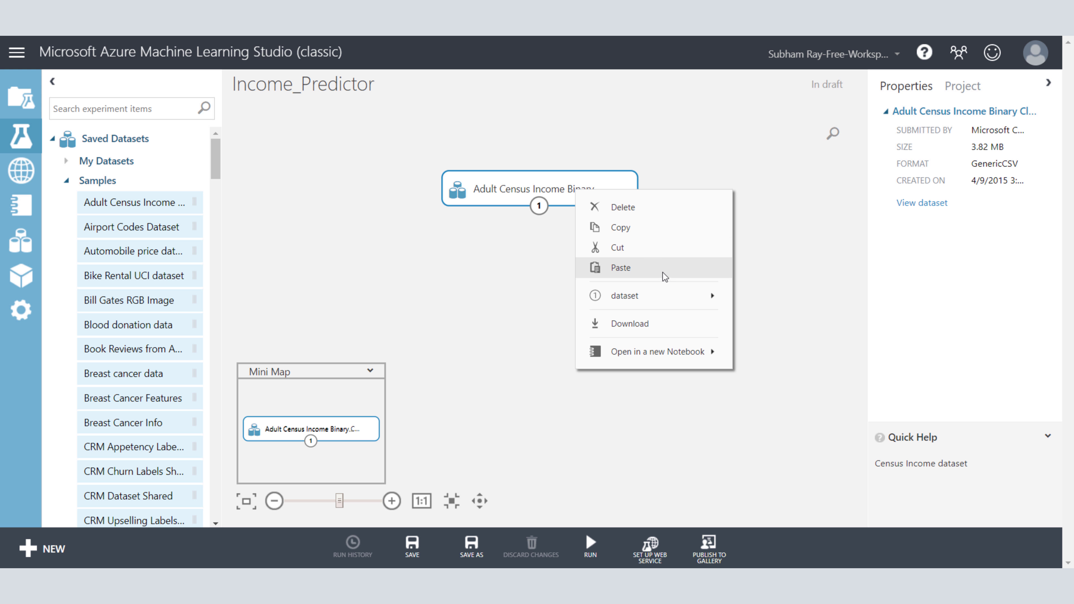
pyautogui.moveTo(715, 297)
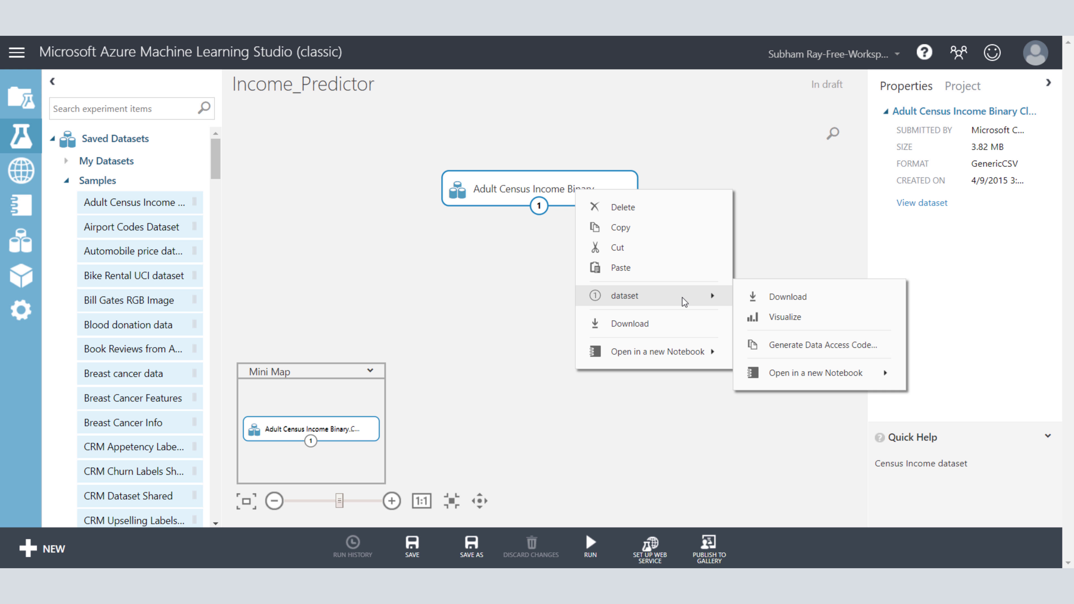
pyautogui.click(815, 318)
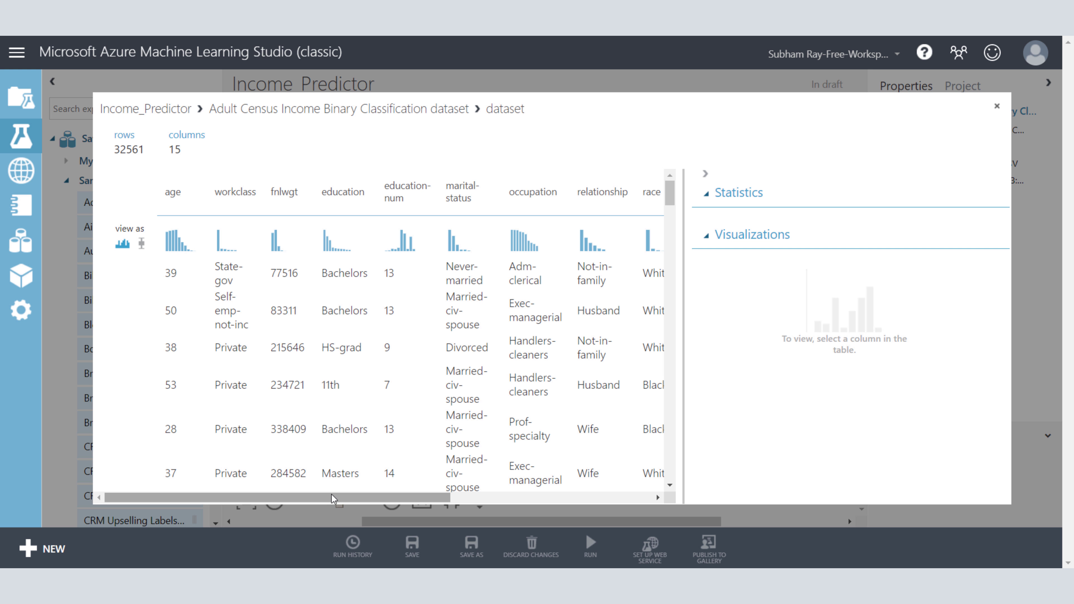
pyautogui.moveTo(359, 498); pyautogui.dragTo(535, 507)
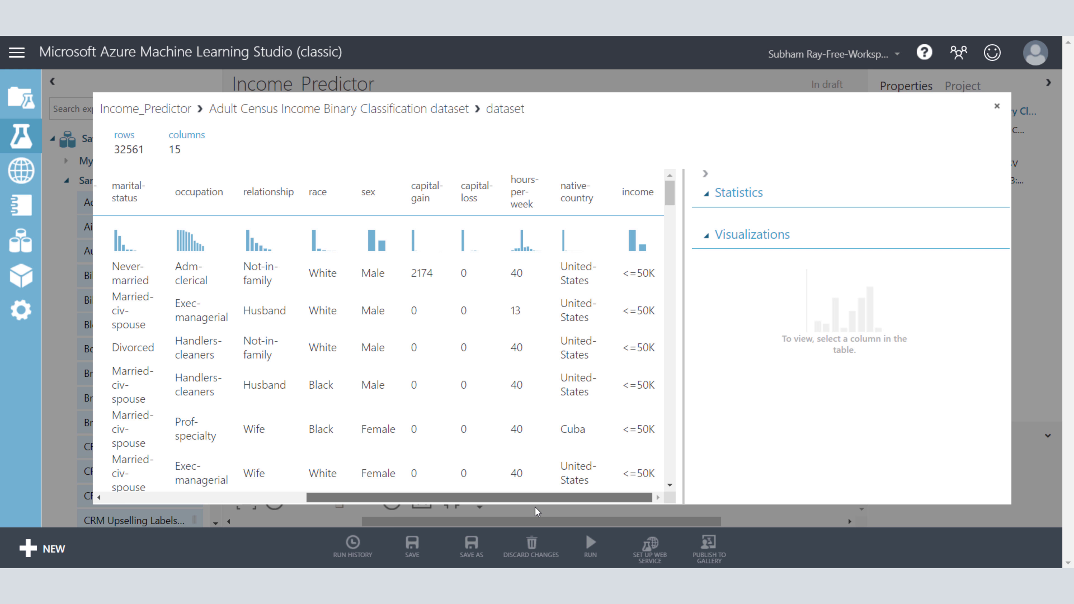
pyautogui.moveTo(506, 501); pyautogui.dragTo(305, 470)
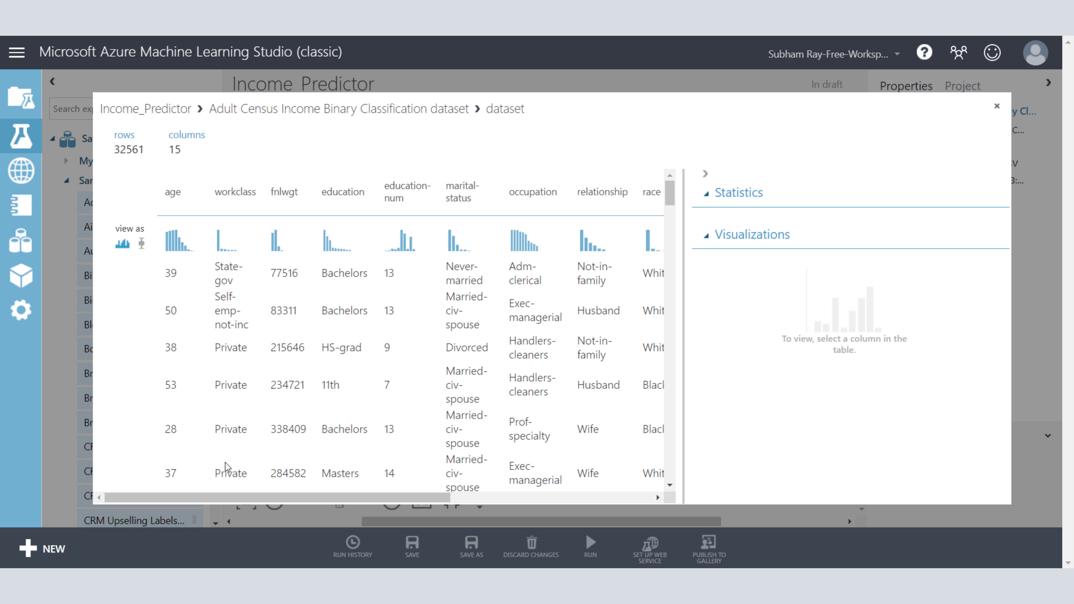
pyautogui.scroll(-3, 365, 379)
pyautogui.scroll(3, 368, 377)
# Step: Examine the statistics and histogram of the age column, and close the dataset visualization
pyautogui.click(708, 193)
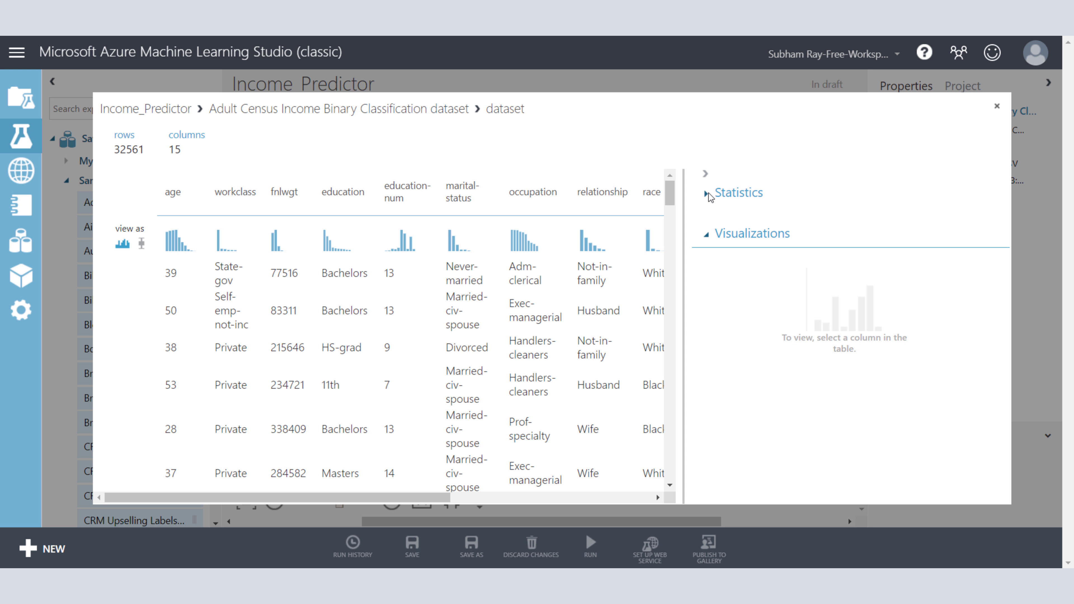
pyautogui.click(708, 193)
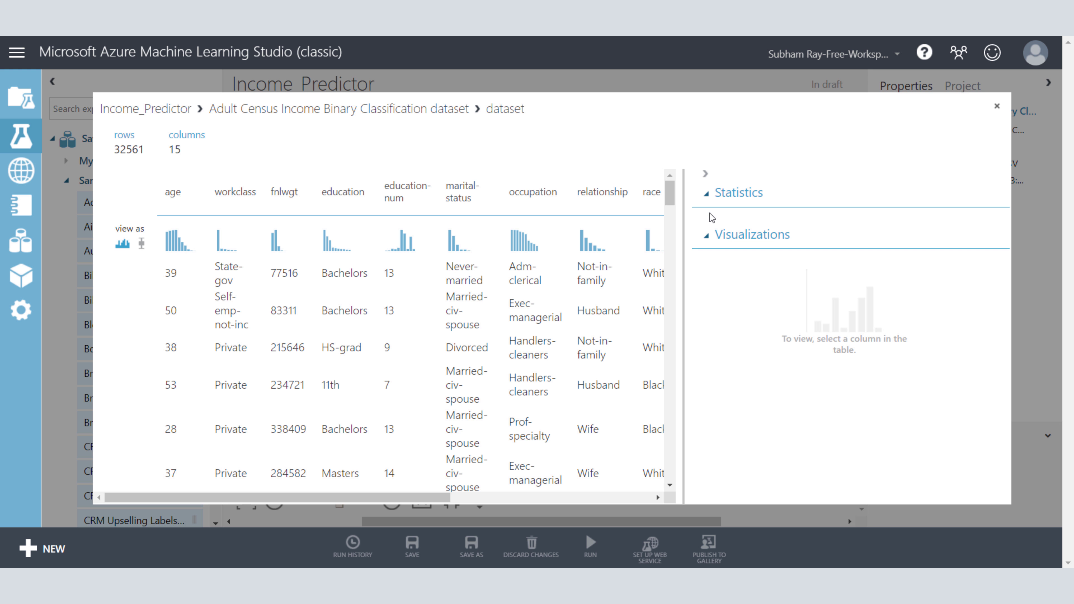
pyautogui.click(708, 239)
pyautogui.click(708, 239)
pyautogui.click(181, 246)
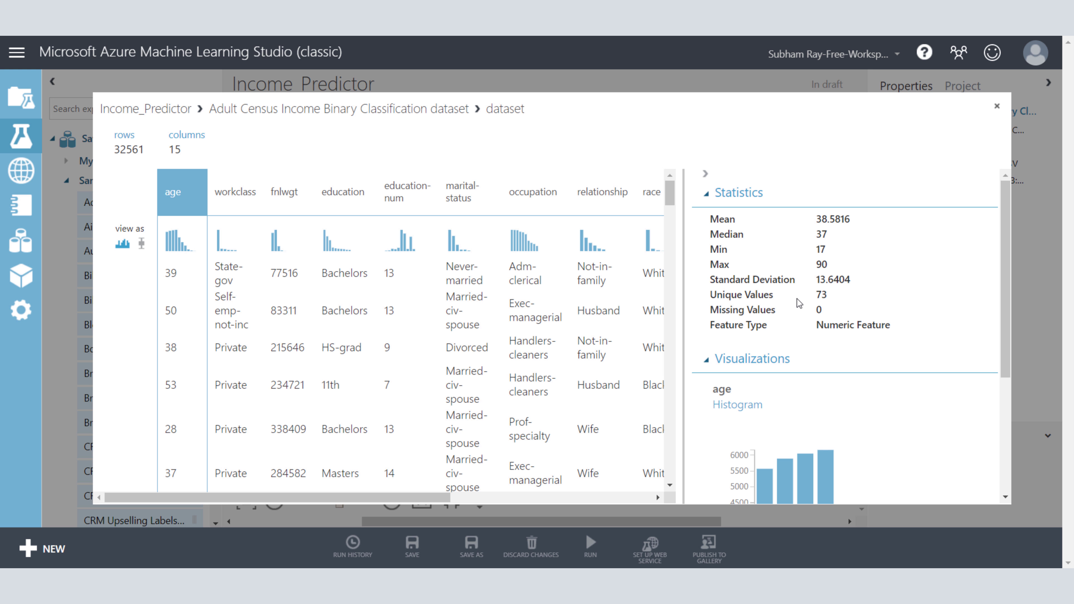
pyautogui.scroll(-5, 797, 301)
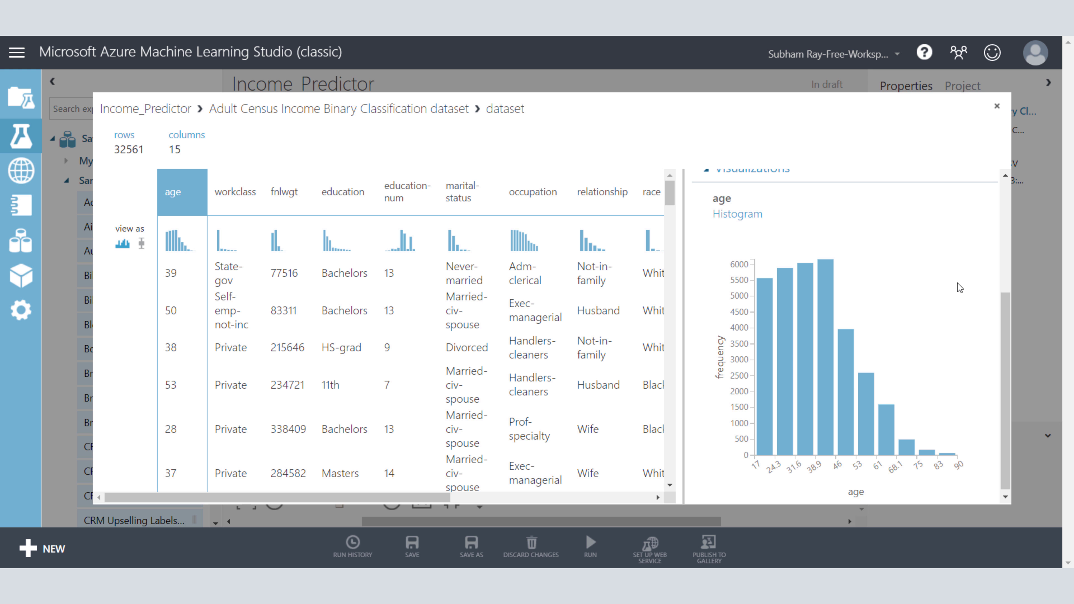
pyautogui.click(999, 109)
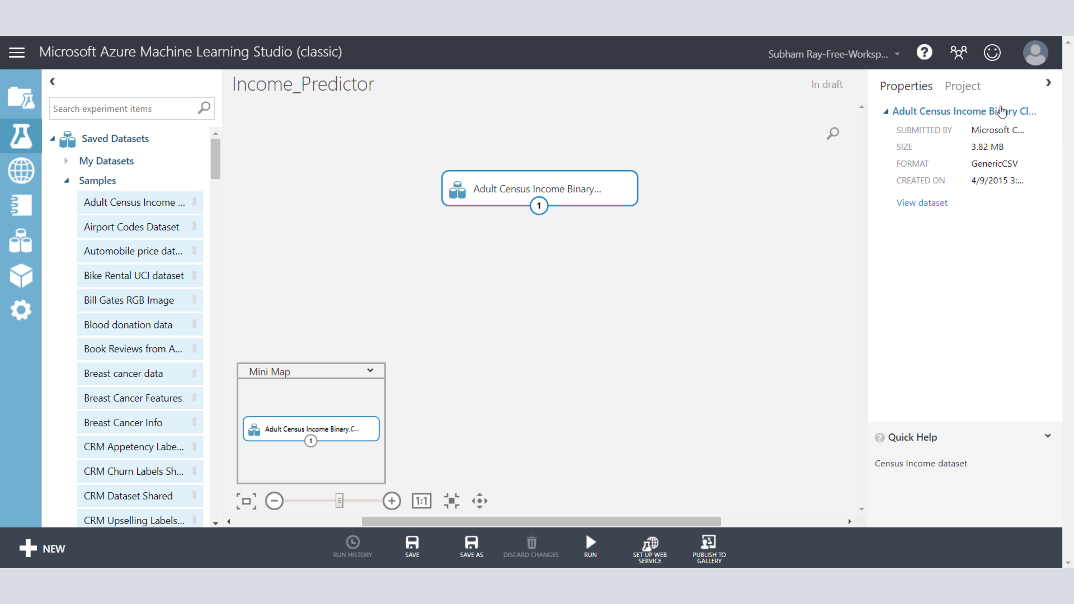
pyautogui.click(691, 236)
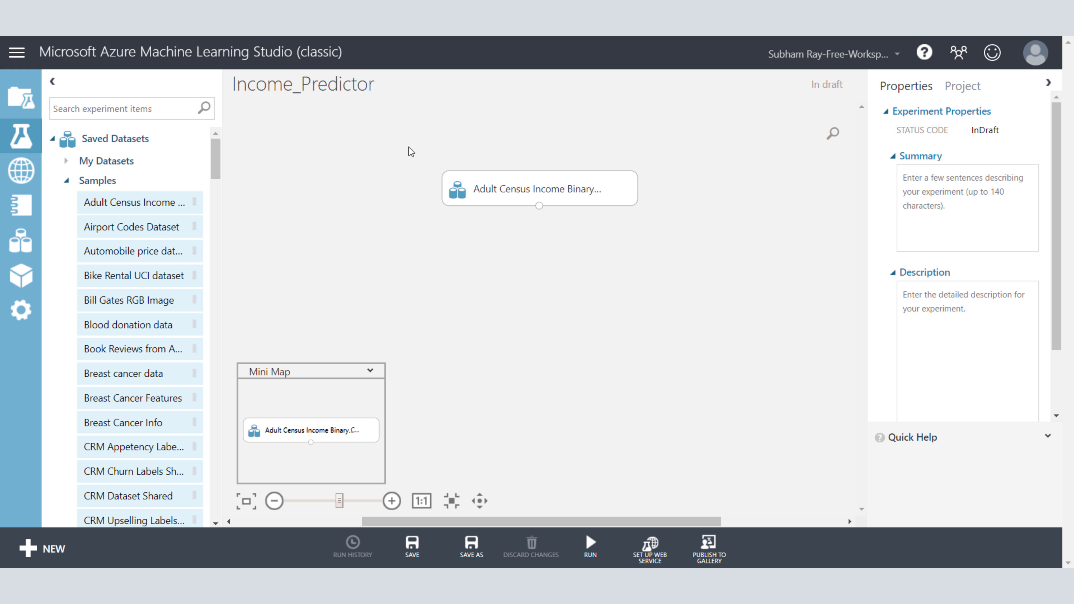
# Step: Search the experiment items for "project co" and add the Select Columns in Dataset module below the dataset
pyautogui.click(174, 106)
pyautogui.write('project s')
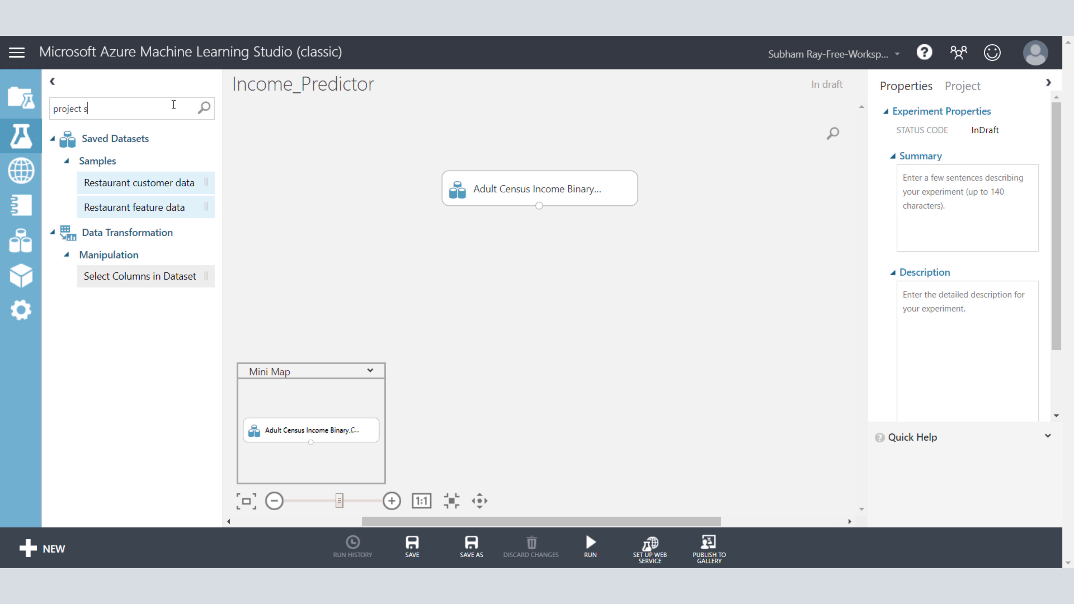
pyautogui.press('BackSpace')
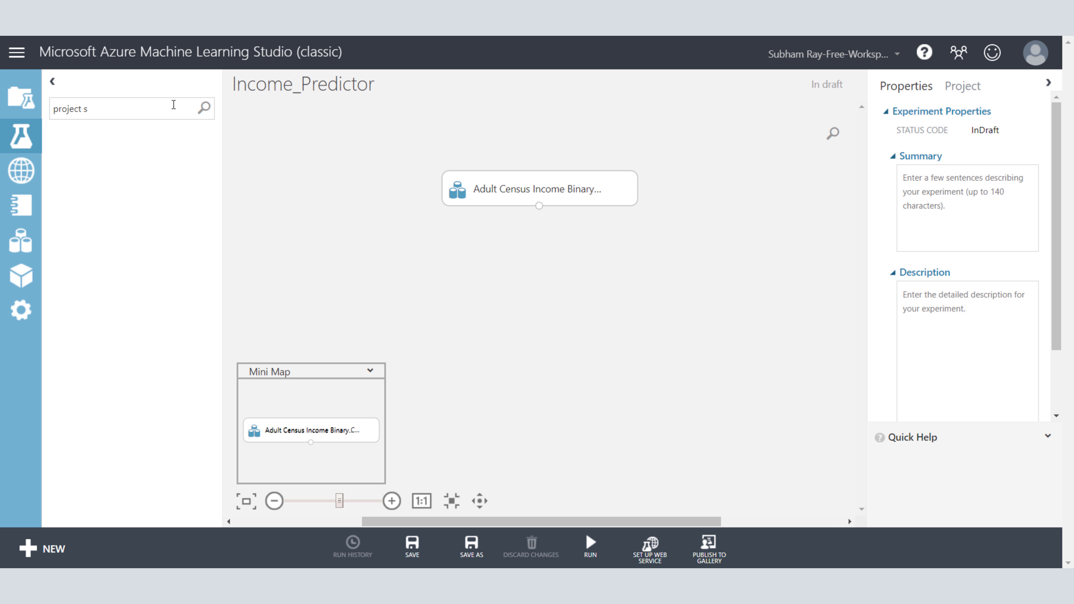
pyautogui.write('co')
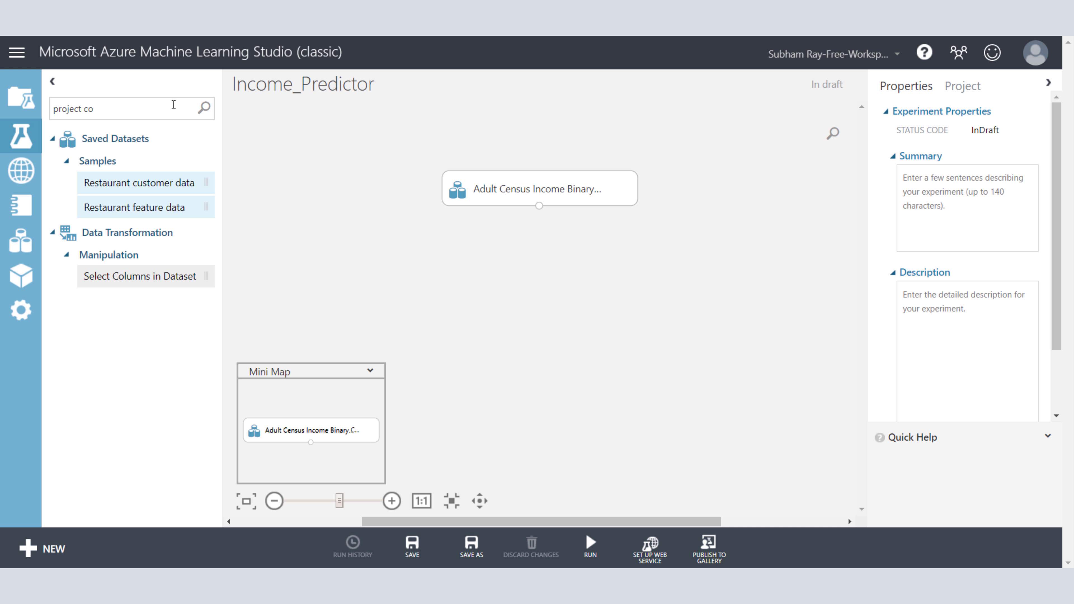
pyautogui.moveTo(143, 278); pyautogui.dragTo(534, 266)
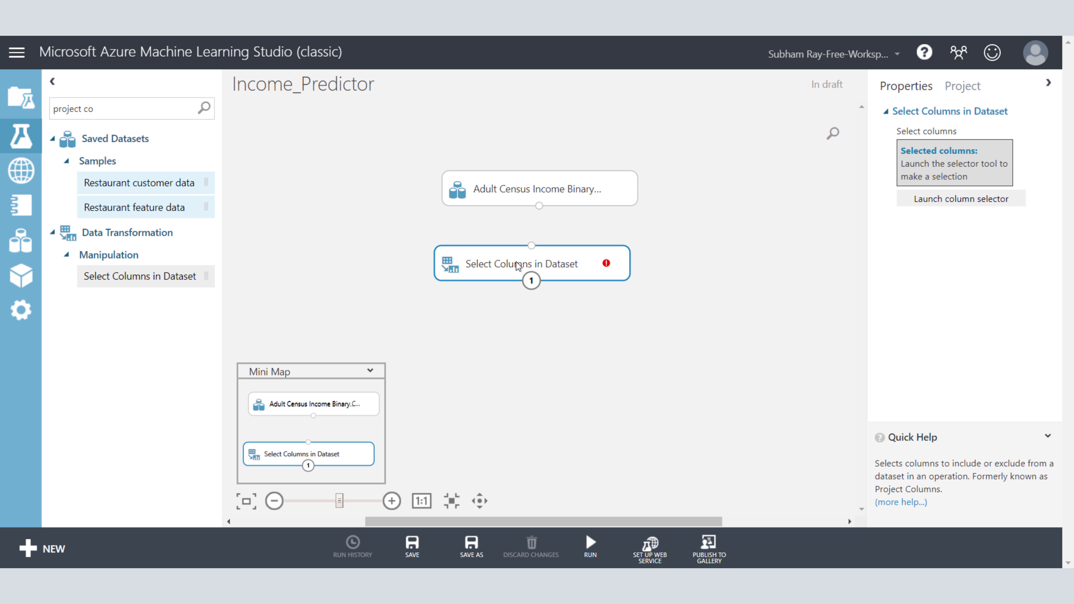
# Step: Align the Select Columns in Dataset module beneath the dataset and connect the dataset's output to its input
pyautogui.moveTo(533, 267)
pyautogui.mouseDown()
pyautogui.moveTo(532, 250)
pyautogui.moveTo(490, 243)
pyautogui.moveTo(526, 247)
pyautogui.mouseUp()
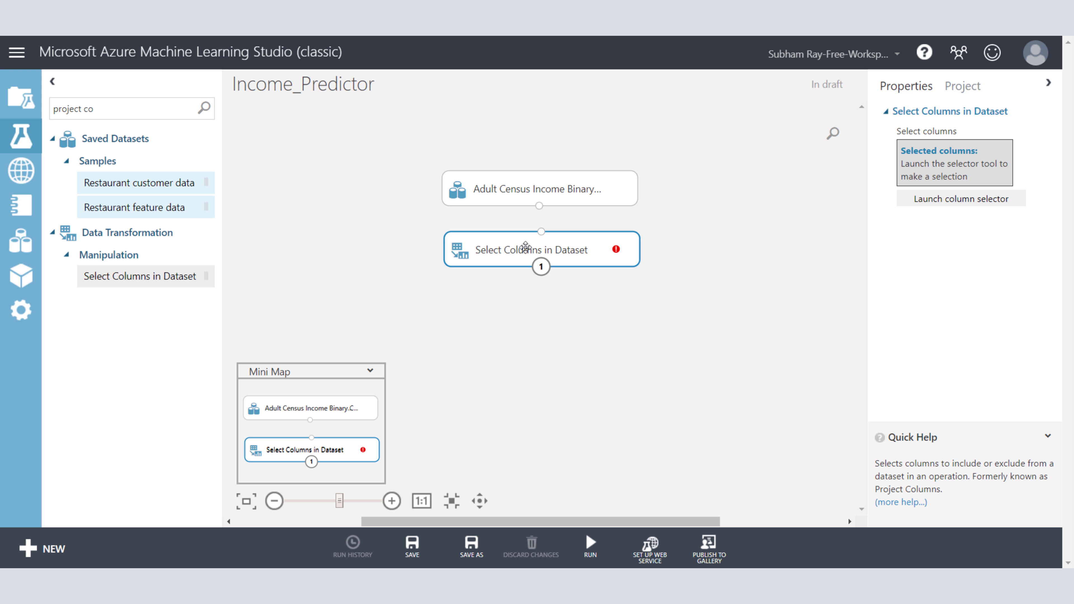
pyautogui.click(549, 193)
pyautogui.moveTo(540, 207); pyautogui.dragTo(542, 234)
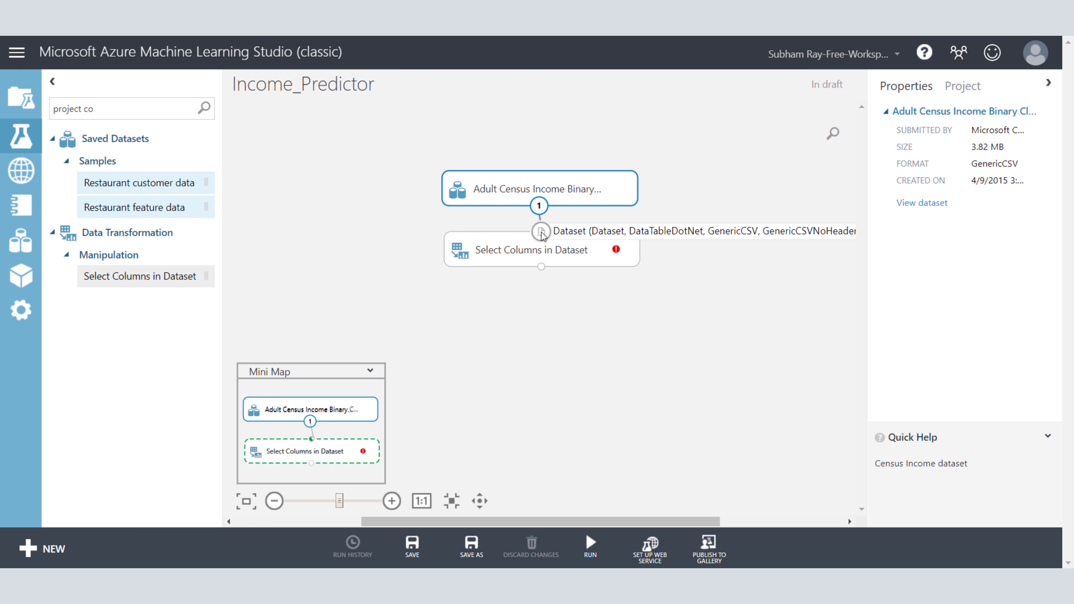
# Step: Open the column selector of the Select Columns in Dataset module and include the age, education and education-num columns
pyautogui.click(577, 259)
pyautogui.moveTo(616, 249)
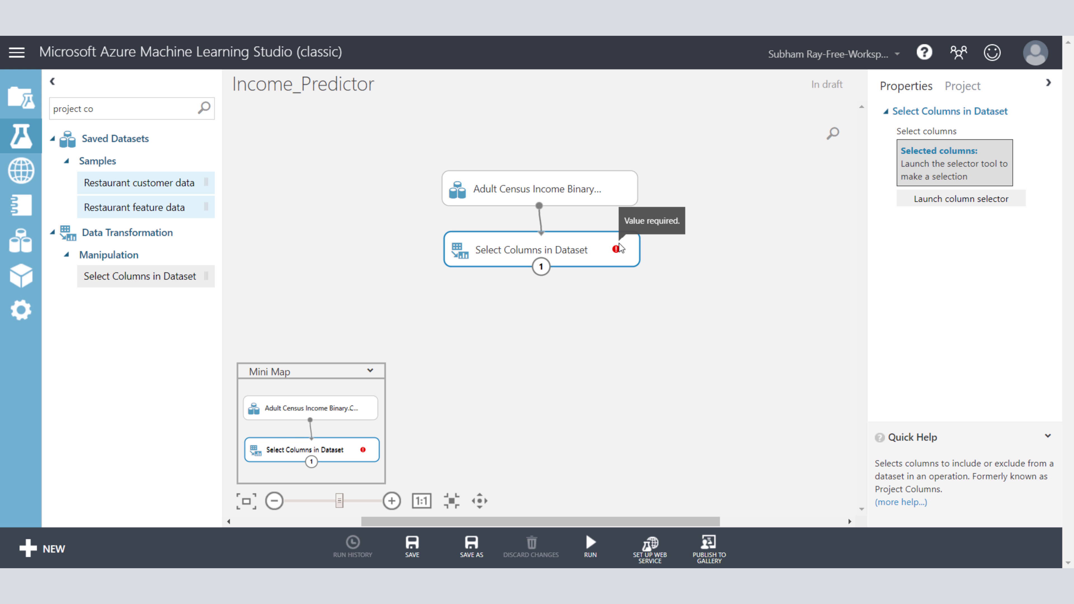
pyautogui.click(942, 199)
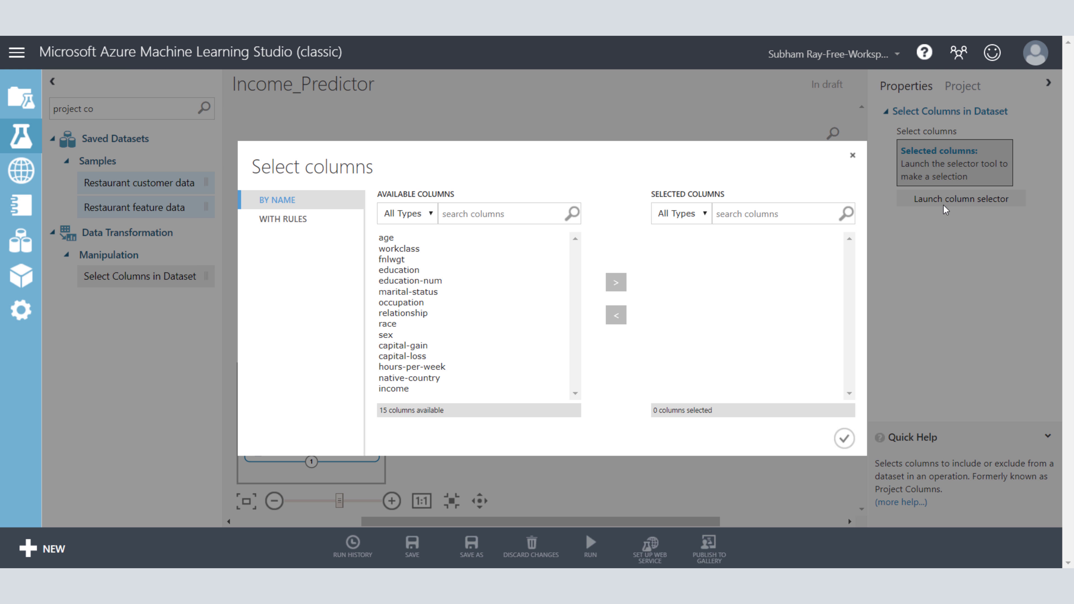
pyautogui.click(383, 237)
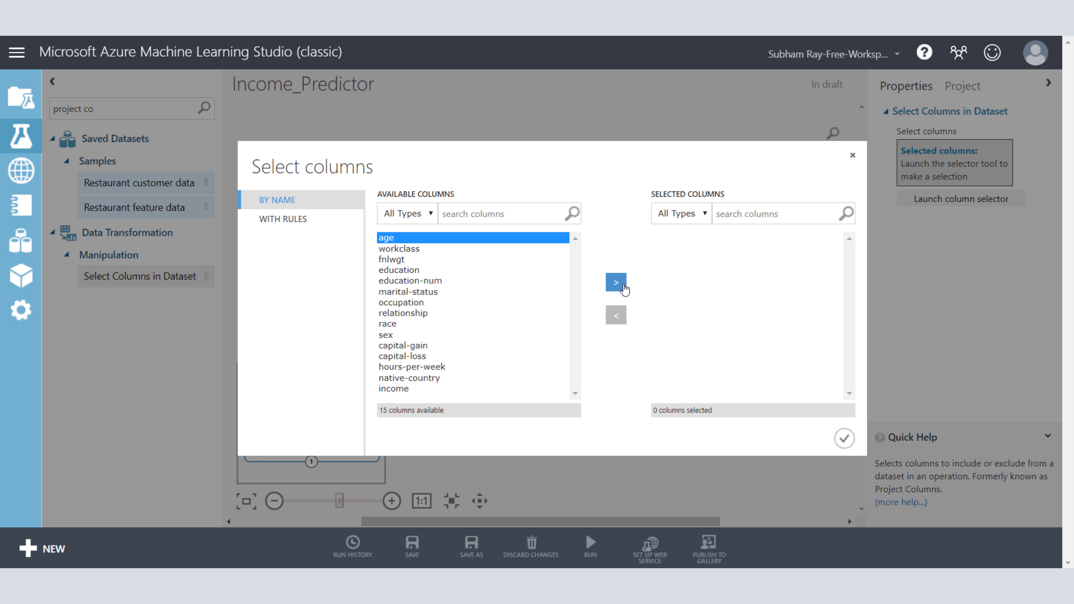
pyautogui.click(616, 283)
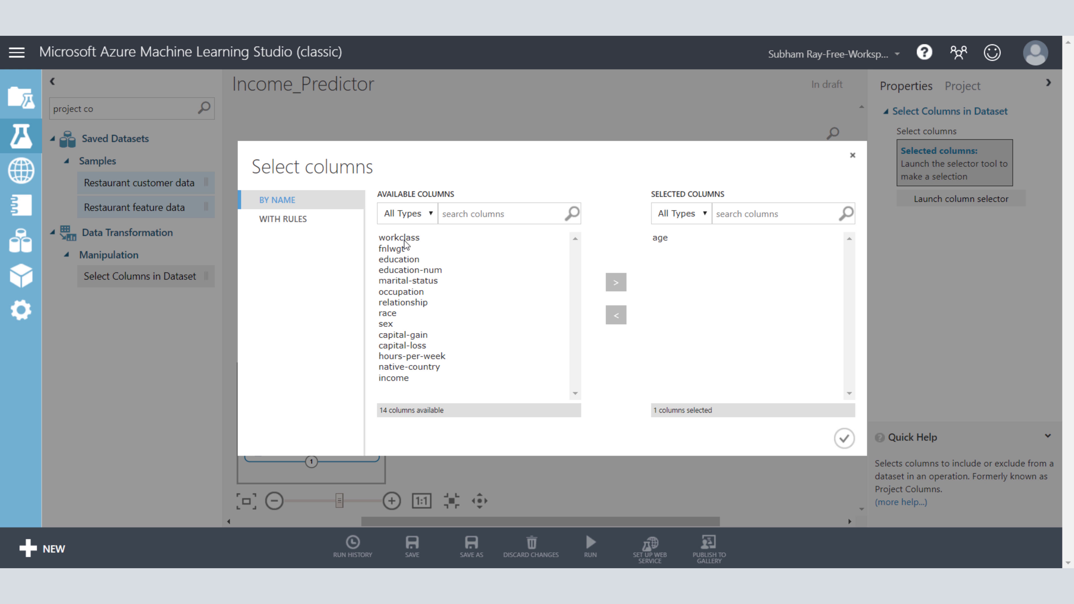
pyautogui.click(404, 259)
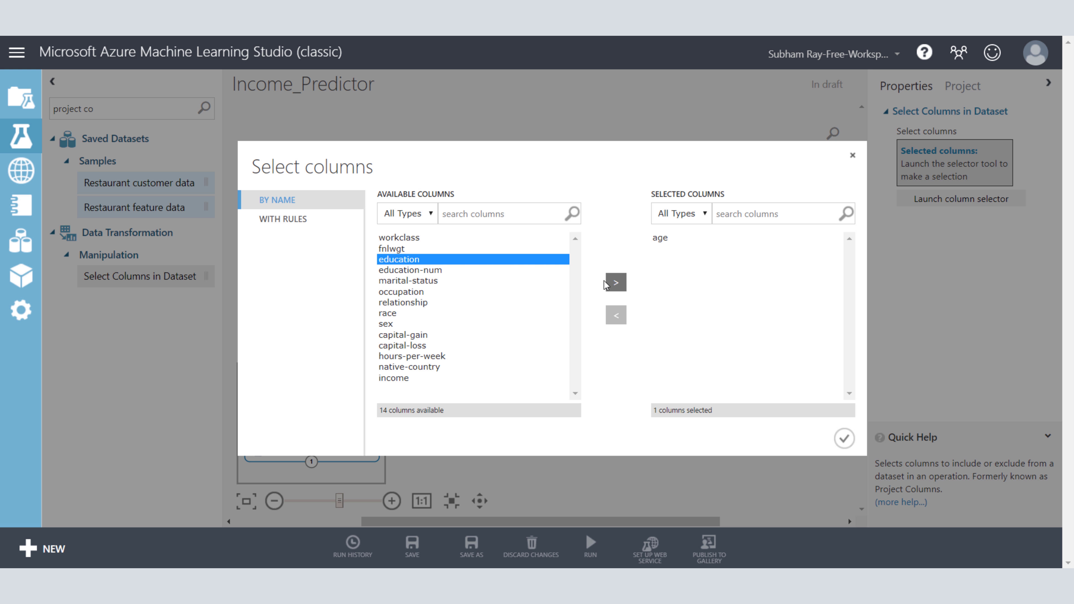
pyautogui.click(612, 284)
pyautogui.click(442, 260)
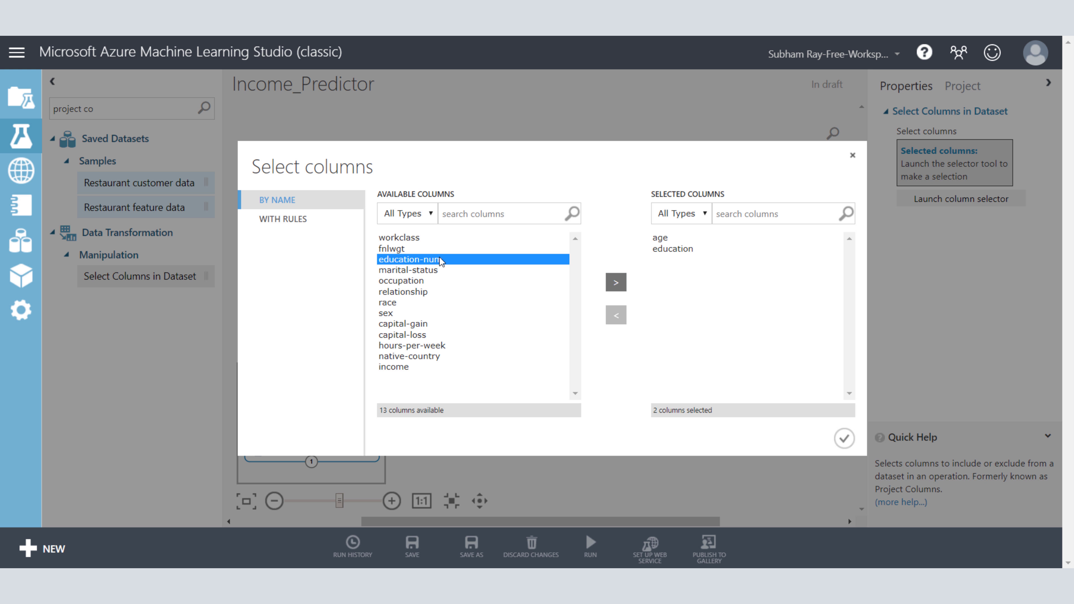
pyautogui.click(612, 280)
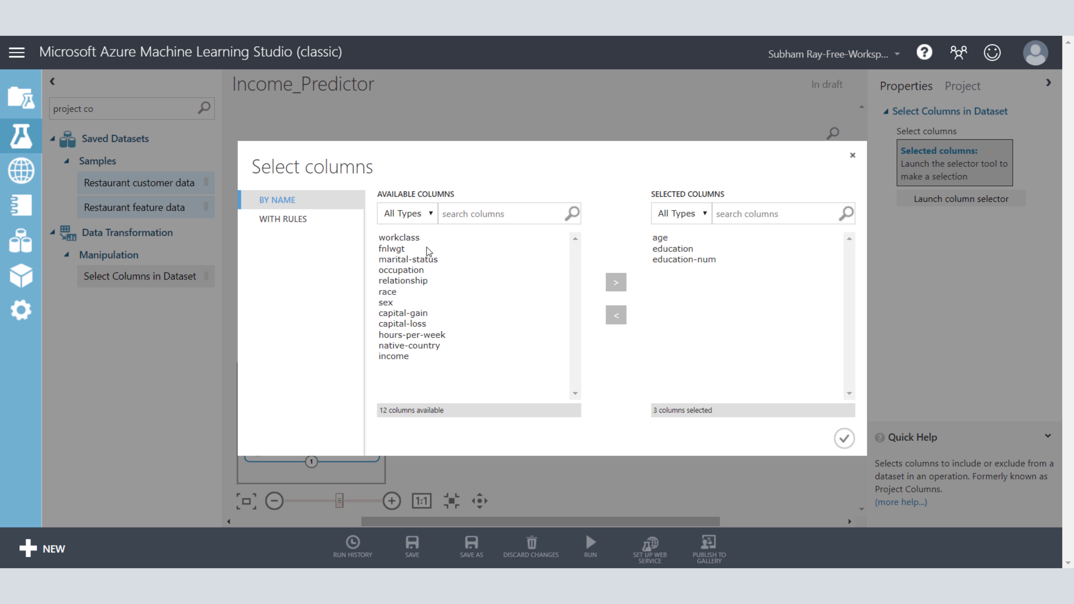
# Step: Add marital-status, hours-per-week and income to the selected columns and confirm the selection
pyautogui.click(423, 259)
pyautogui.click(615, 282)
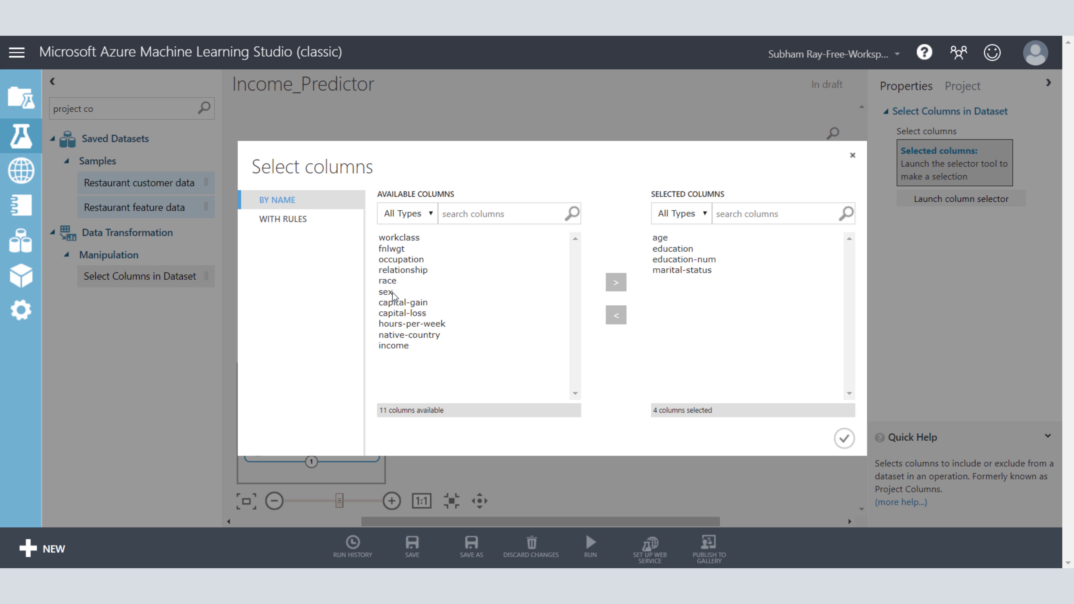
pyautogui.click(405, 325)
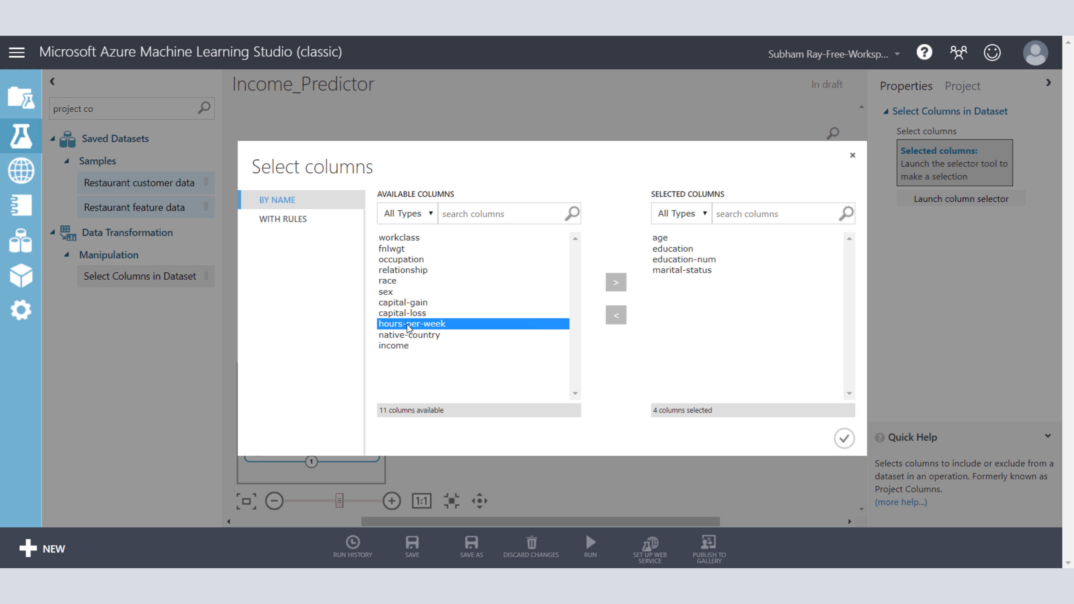
pyautogui.click(616, 282)
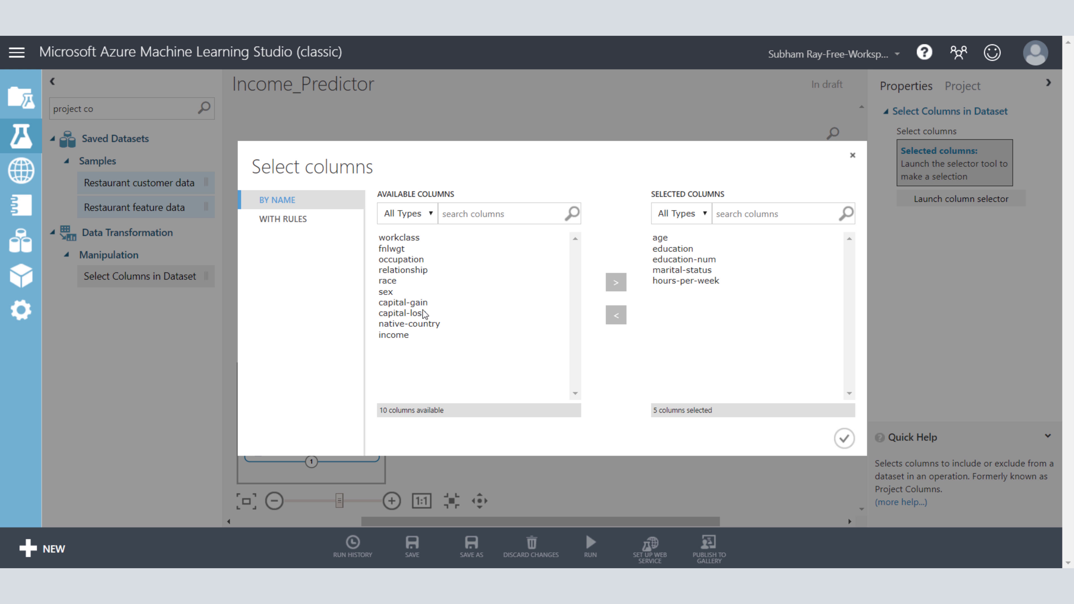
pyautogui.click(389, 335)
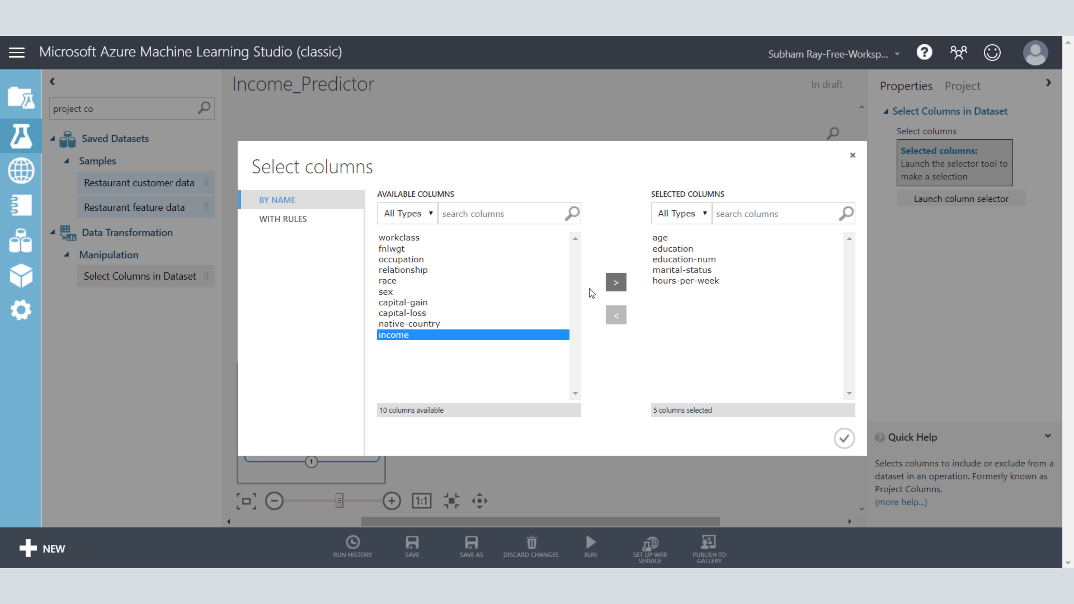
pyautogui.click(611, 289)
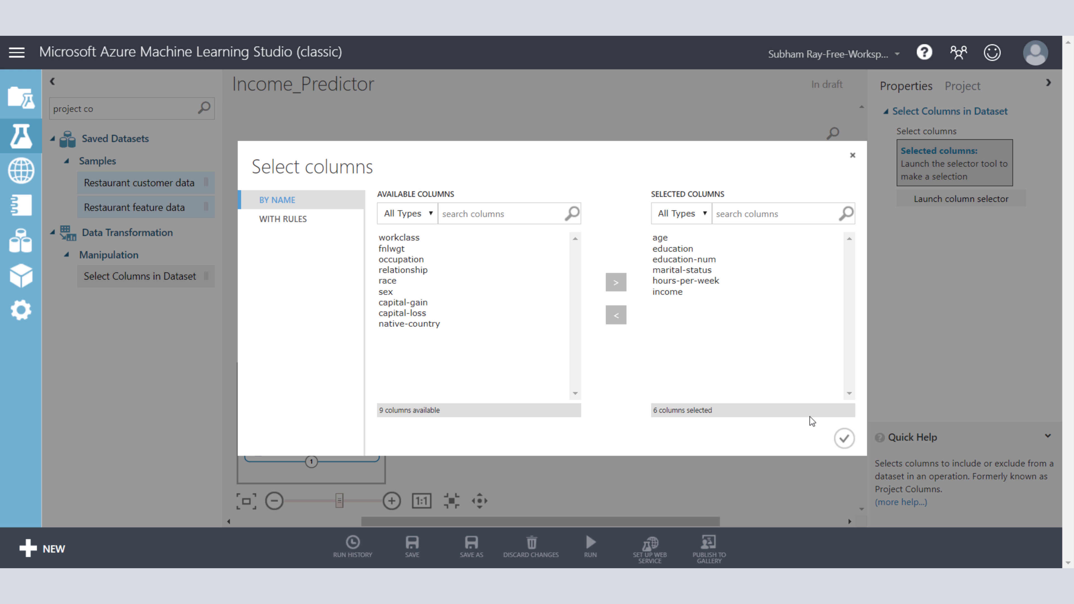
pyautogui.click(844, 439)
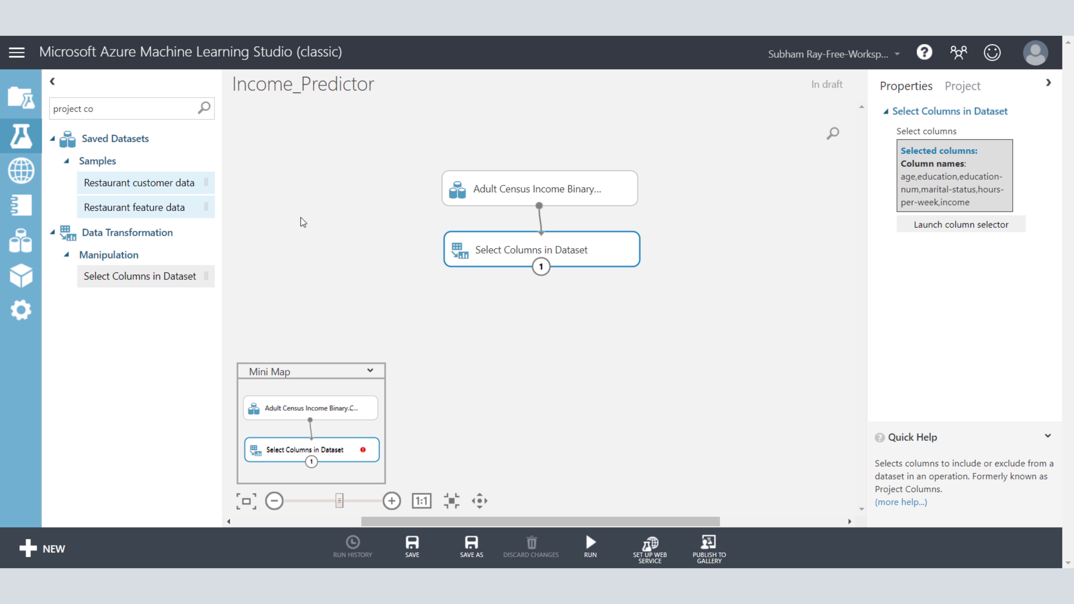
# Step: Search the experiment items for "two class" and place the Two-Class Boosted Decision Tree module below and left of Select Columns in Dataset
pyautogui.moveTo(105, 108); pyautogui.dragTo(51, 109)
pyautogui.press('BackSpace')
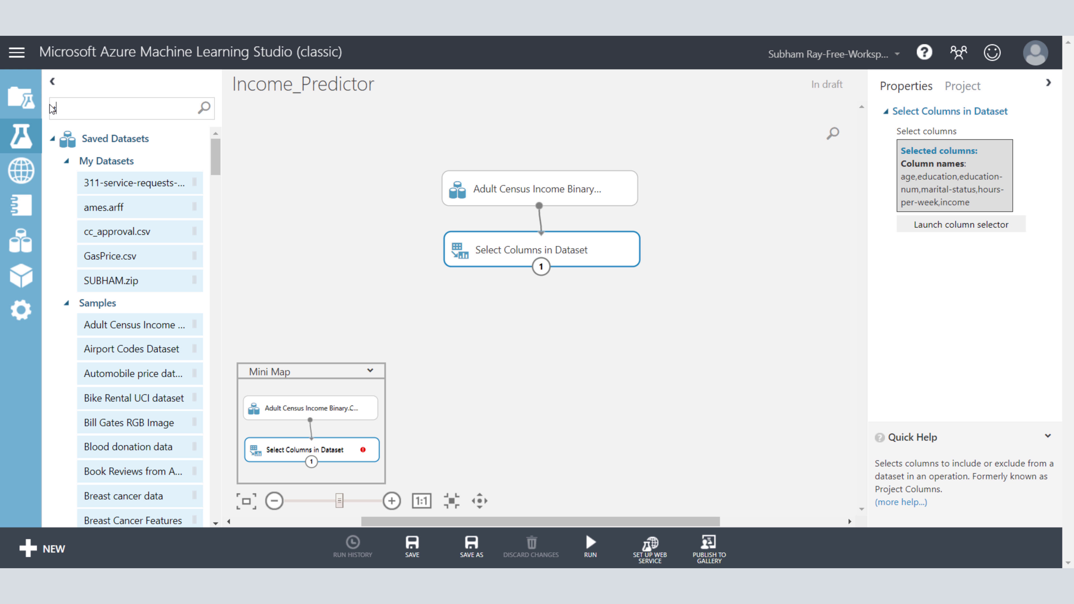
pyautogui.write('two')
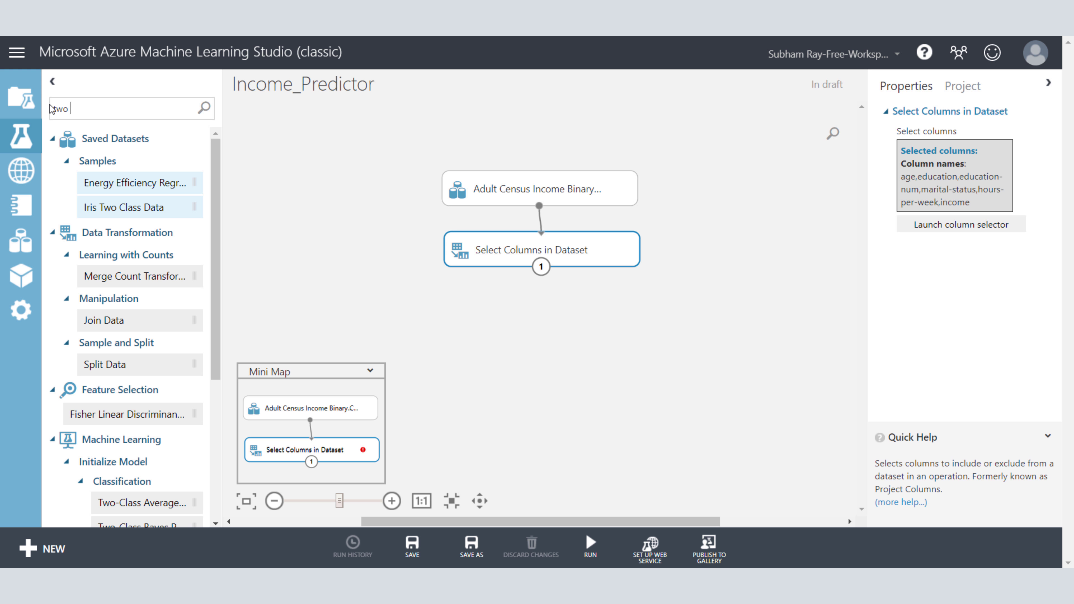
pyautogui.write('lass')
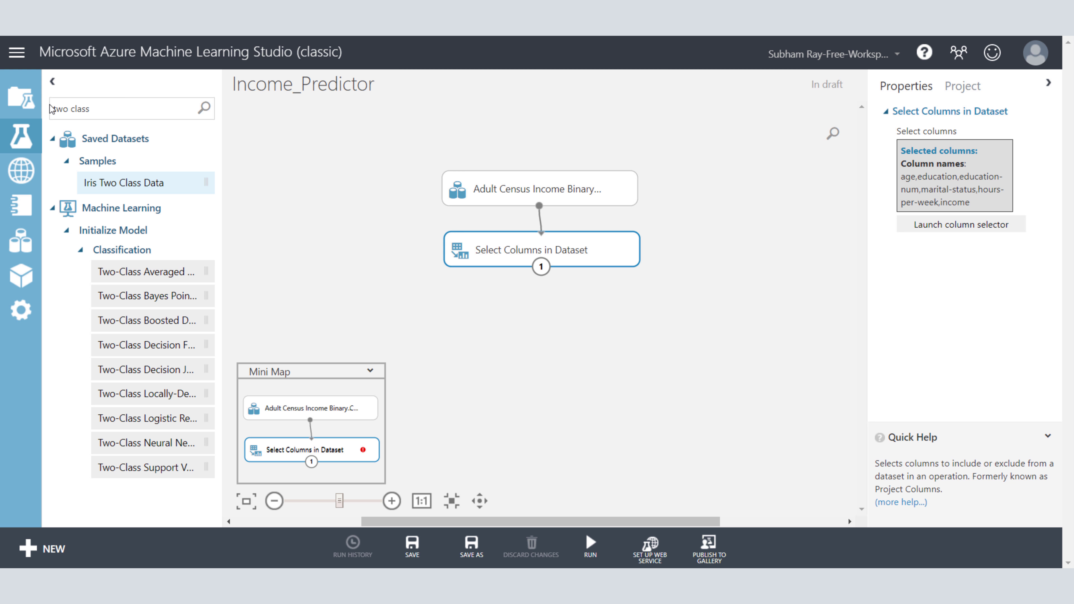
pyautogui.click(153, 322)
pyautogui.moveTo(206, 321); pyautogui.dragTo(334, 313)
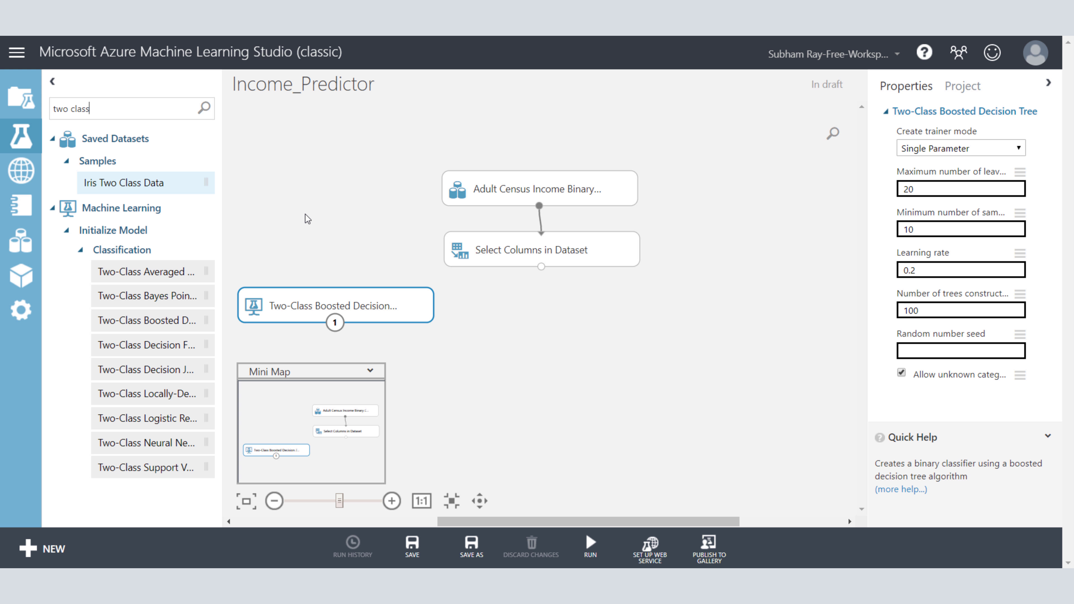
# Step: Search the experiment items for "train" and place the Train Model module below the Select Columns in Dataset module
pyautogui.moveTo(105, 108); pyautogui.dragTo(42, 111)
pyautogui.press('BackSpace')
pyautogui.write('tra')
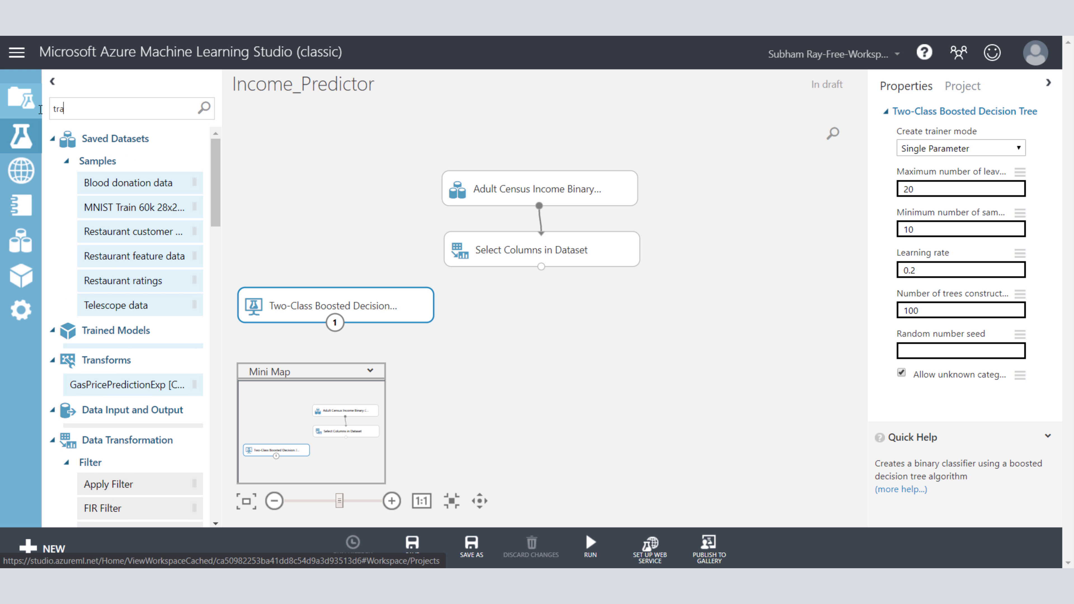
pyautogui.write('in')
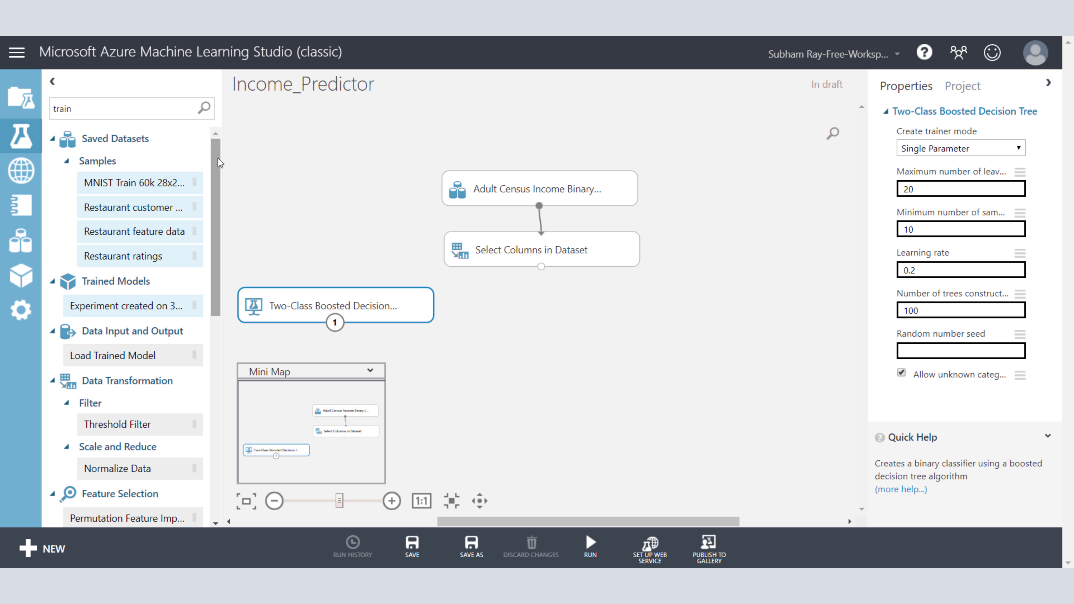
pyautogui.moveTo(218, 157); pyautogui.dragTo(192, 294)
pyautogui.scroll(-3, 191, 296)
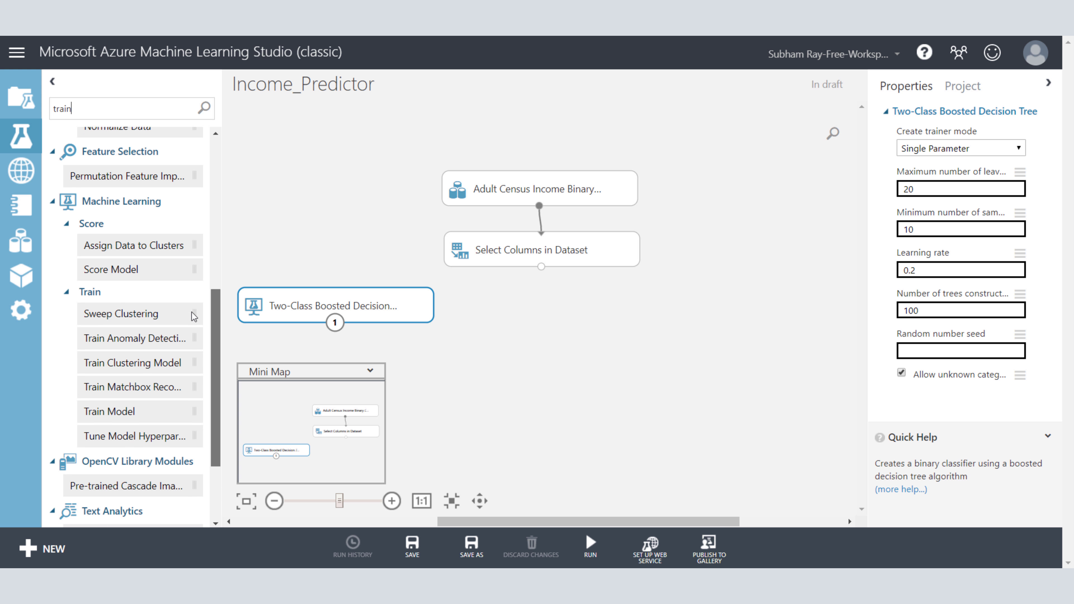
pyautogui.moveTo(126, 394); pyautogui.dragTo(545, 392)
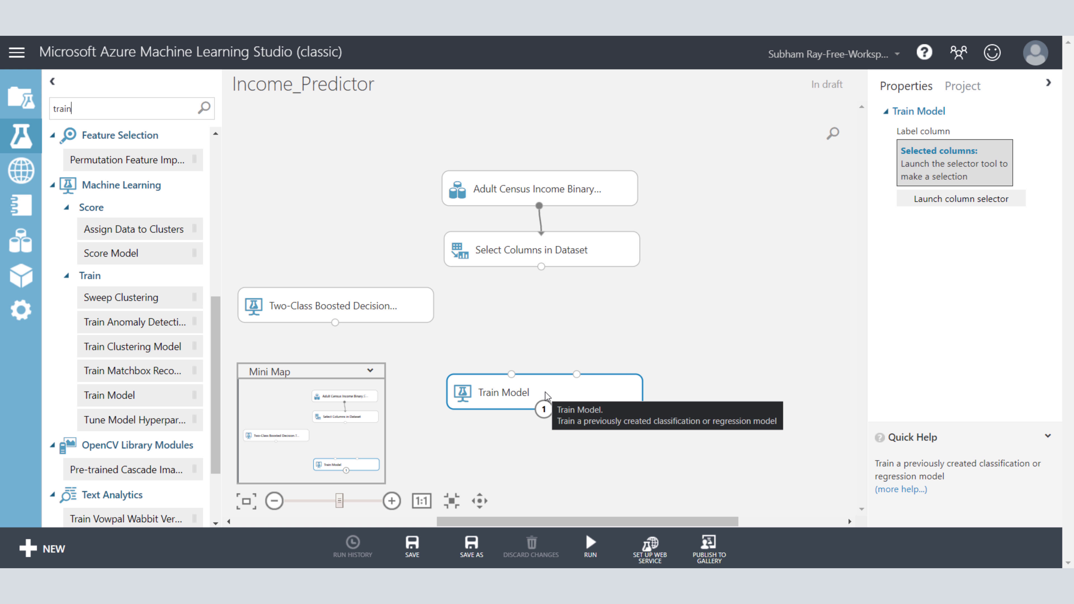
# Step: Search the experiment items for "split" and place the Split Data module above and right of Train Model
pyautogui.moveTo(122, 109); pyautogui.dragTo(30, 99)
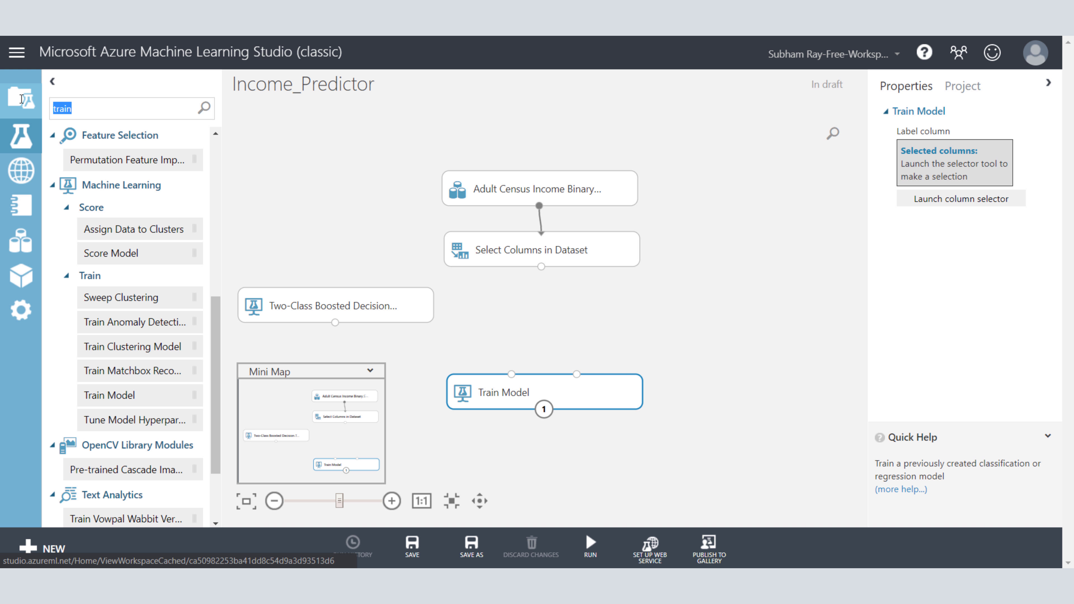
pyautogui.write('split')
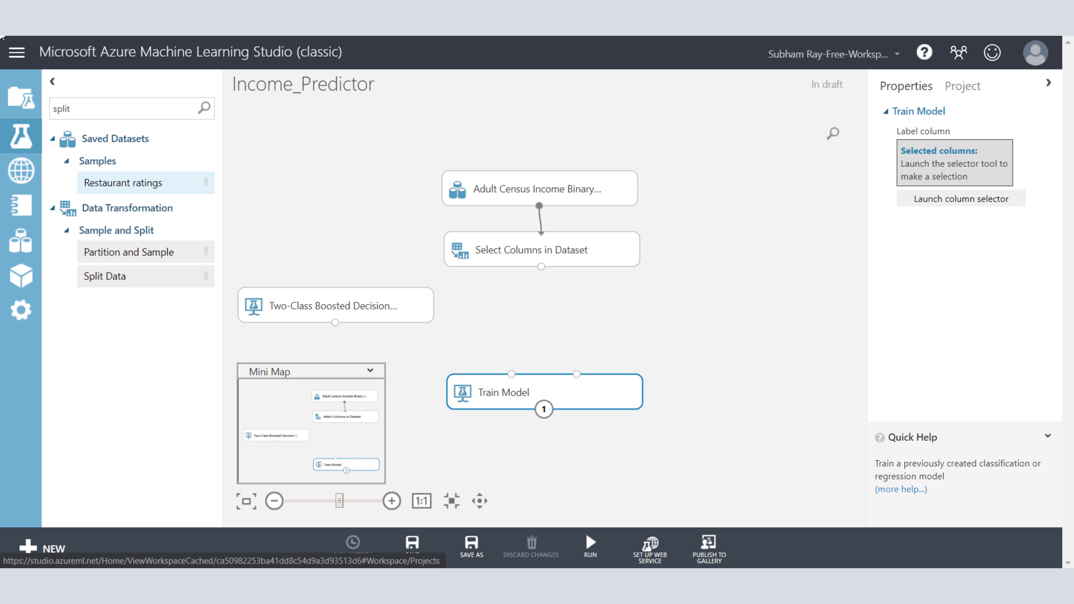
pyautogui.moveTo(126, 283); pyautogui.dragTo(740, 323)
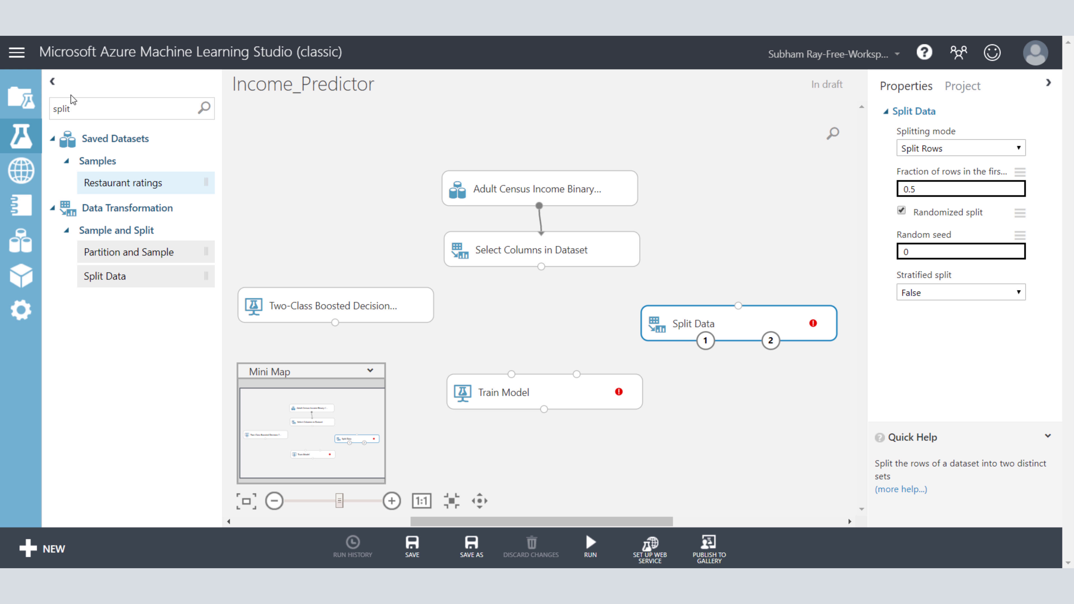
# Step: Search the experiment items for "score" and place the Score Model module below and right of Train Model
pyautogui.moveTo(81, 109); pyautogui.dragTo(44, 112)
pyautogui.write('score')
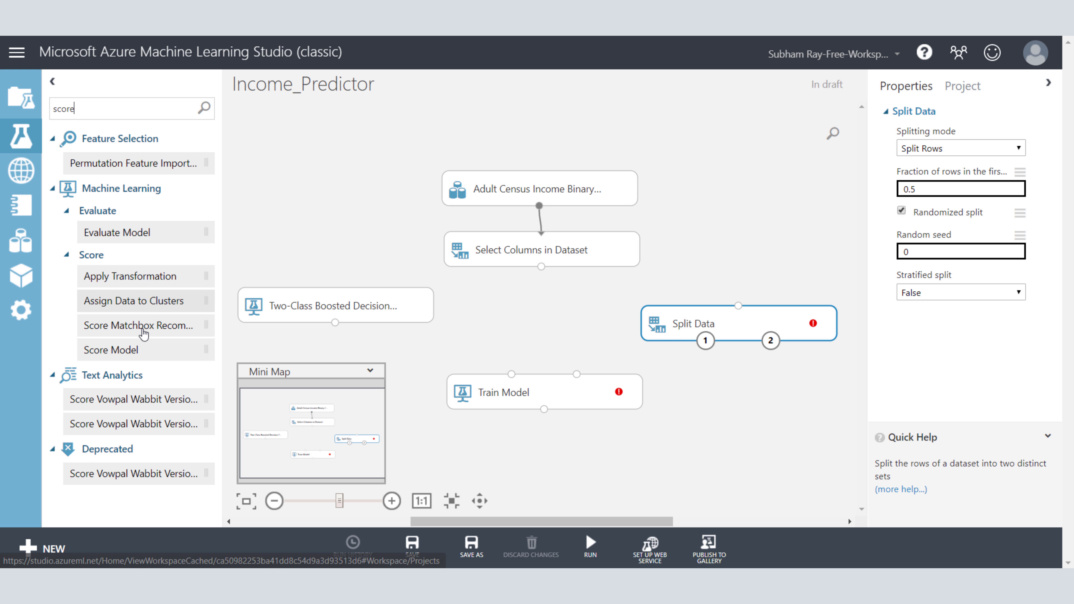
pyautogui.moveTo(129, 358); pyautogui.dragTo(679, 485)
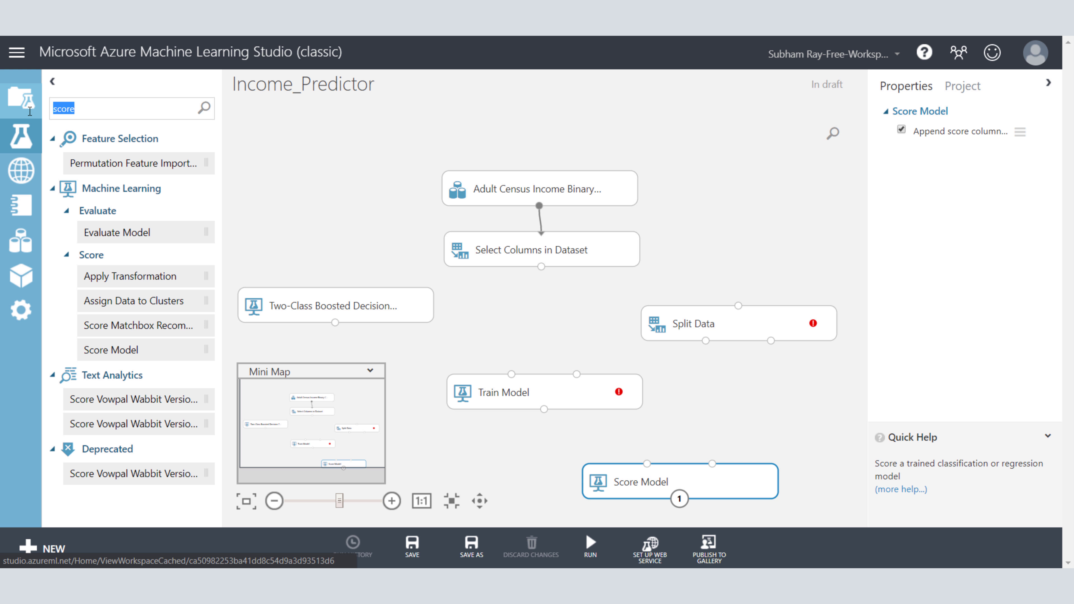
# Step: Search the experiment items for "evaluate" and position the Evaluate Model module beneath the Score Model module
pyautogui.hotkey('ctrl', 'a')
pyautogui.write('evaluat')
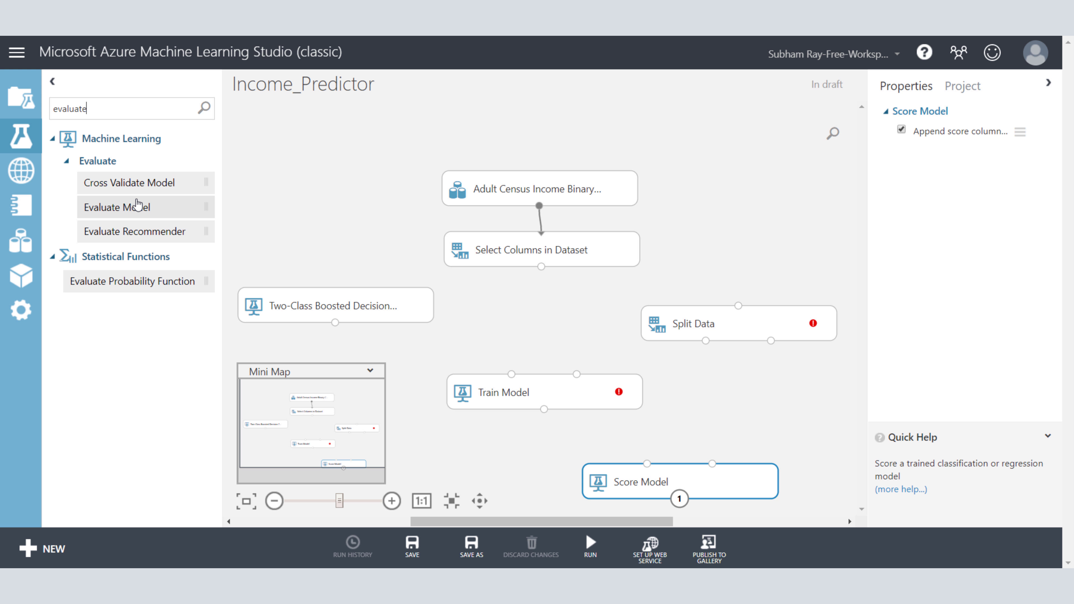
pyautogui.moveTo(137, 206); pyautogui.dragTo(451, 478)
pyautogui.scroll(-3, 789, 373)
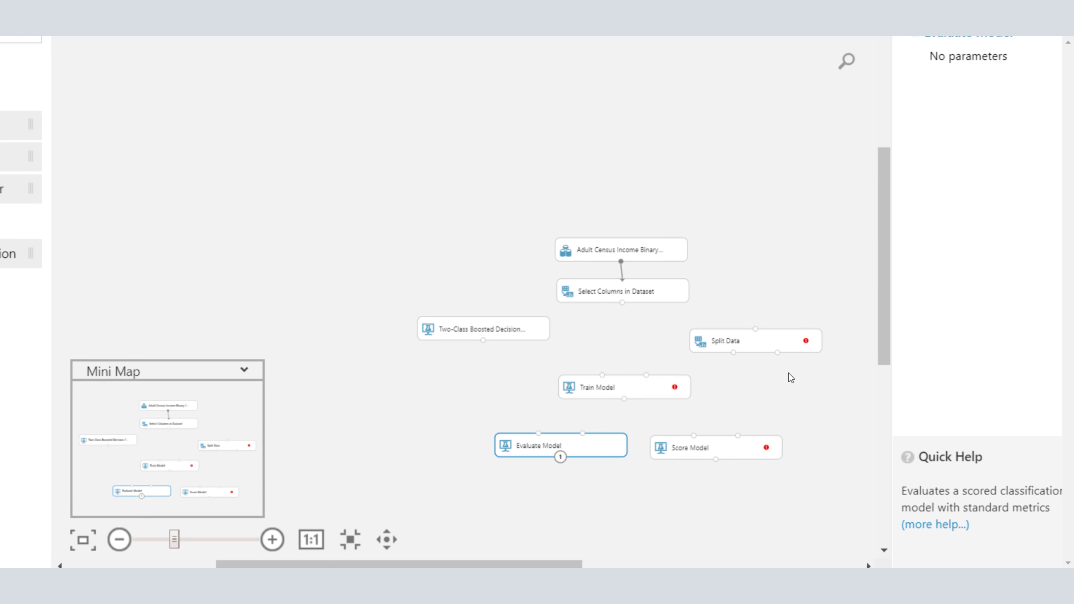
pyautogui.scroll(7, 789, 373)
pyautogui.scroll(-10, 789, 373)
pyautogui.scroll(1, 789, 373)
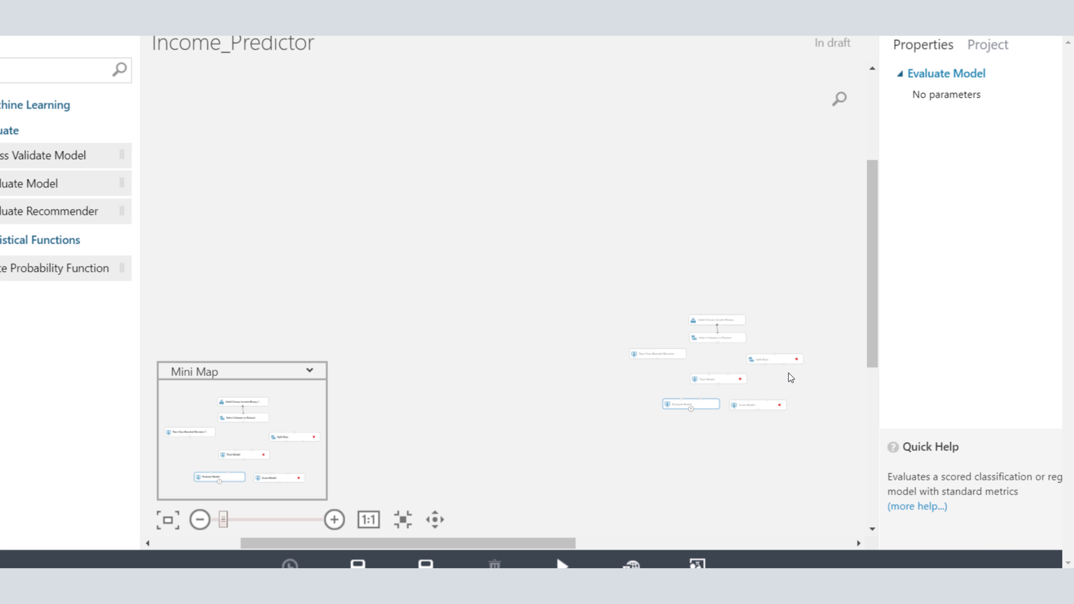
pyautogui.scroll(5, 790, 376)
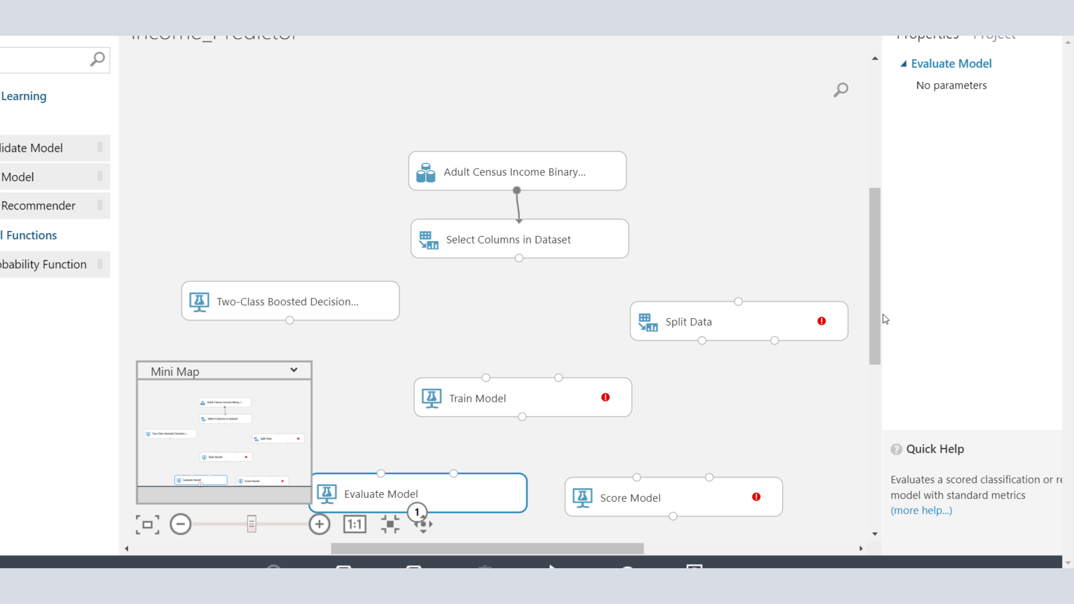
pyautogui.moveTo(873, 302); pyautogui.dragTo(874, 395)
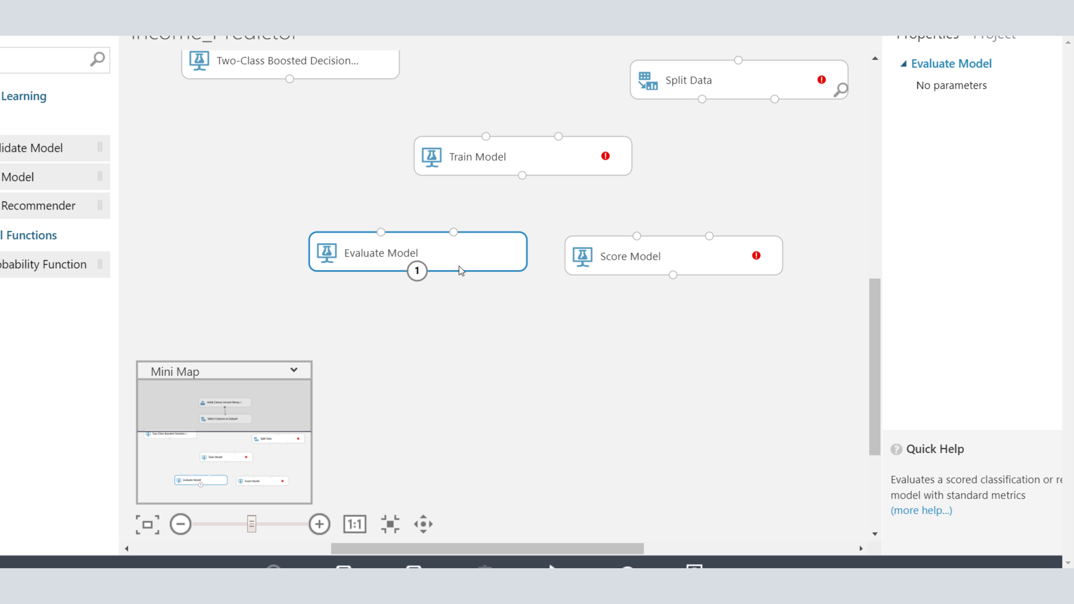
pyautogui.moveTo(420, 259); pyautogui.dragTo(600, 404)
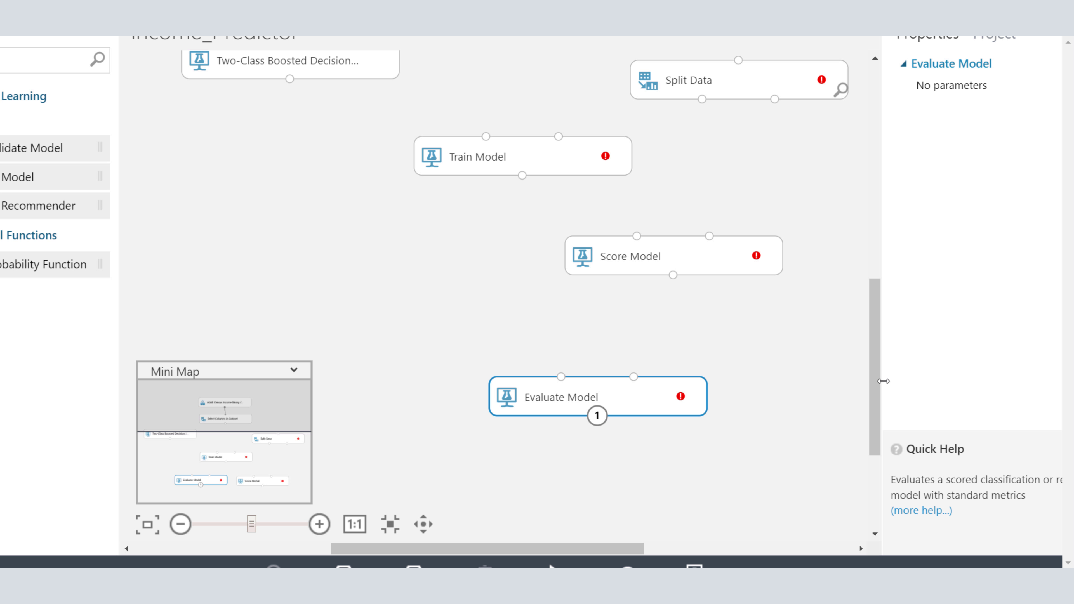
# Step: Connect the results dataset output of Select Columns in Dataset to the input of Split Data
pyautogui.moveTo(870, 381); pyautogui.dragTo(868, 369)
pyautogui.moveTo(866, 351); pyautogui.dragTo(866, 334)
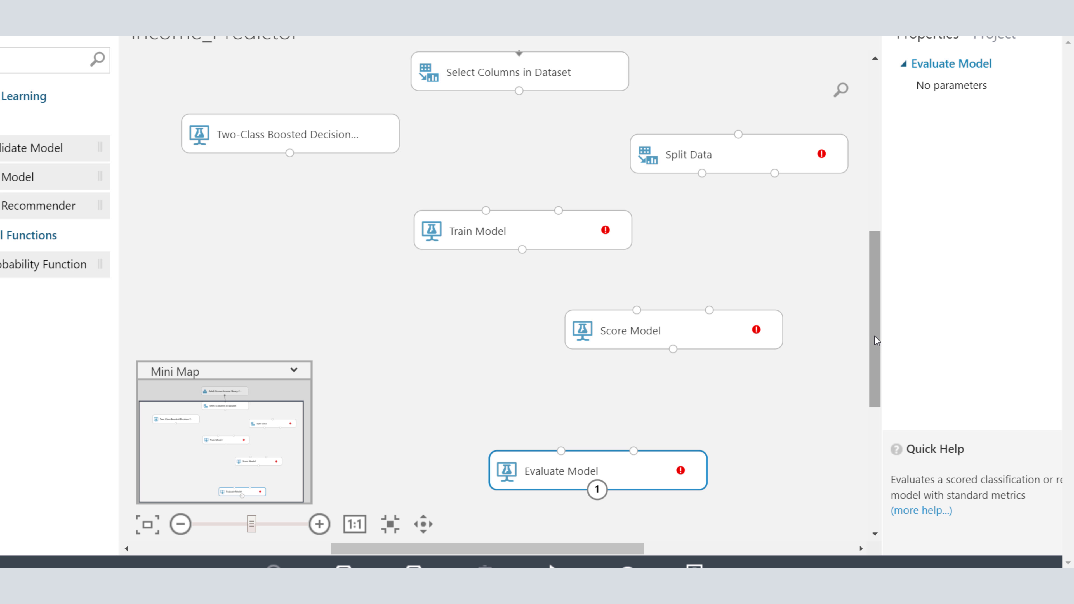
pyautogui.moveTo(876, 337); pyautogui.dragTo(876, 324)
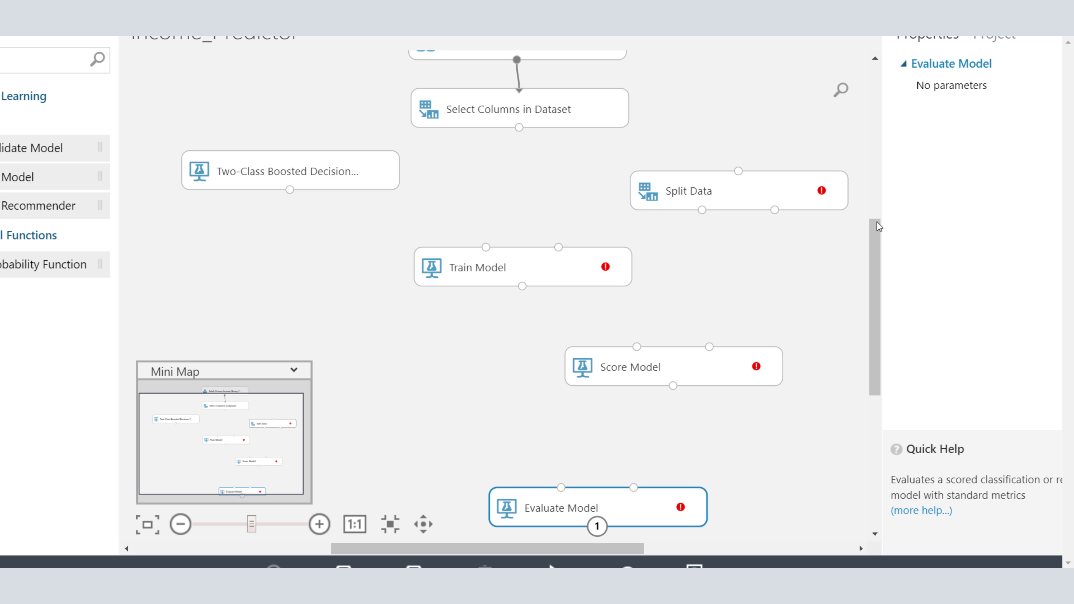
pyautogui.moveTo(879, 251); pyautogui.dragTo(878, 240)
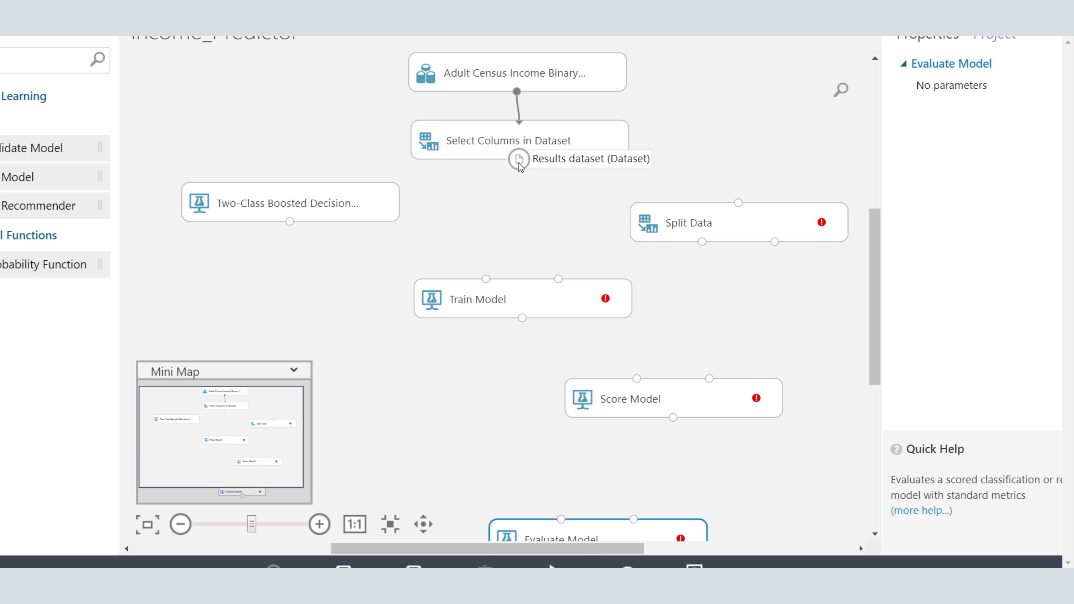
pyautogui.moveTo(518, 163); pyautogui.dragTo(740, 204)
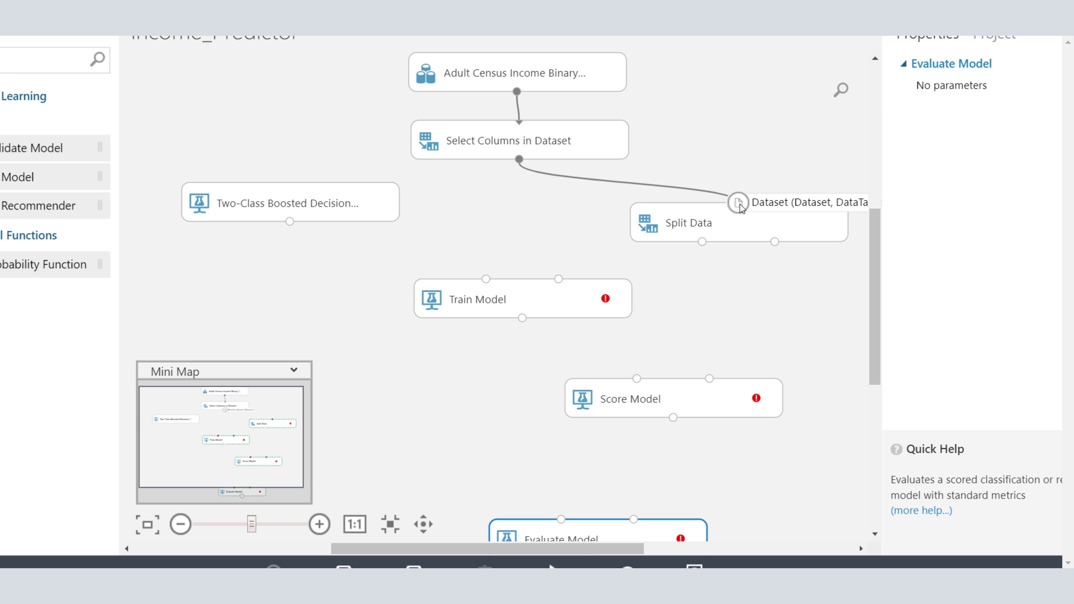
# Step: Set the Split Data module's fraction of rows in the first output dataset to 0.8
pyautogui.click(719, 221)
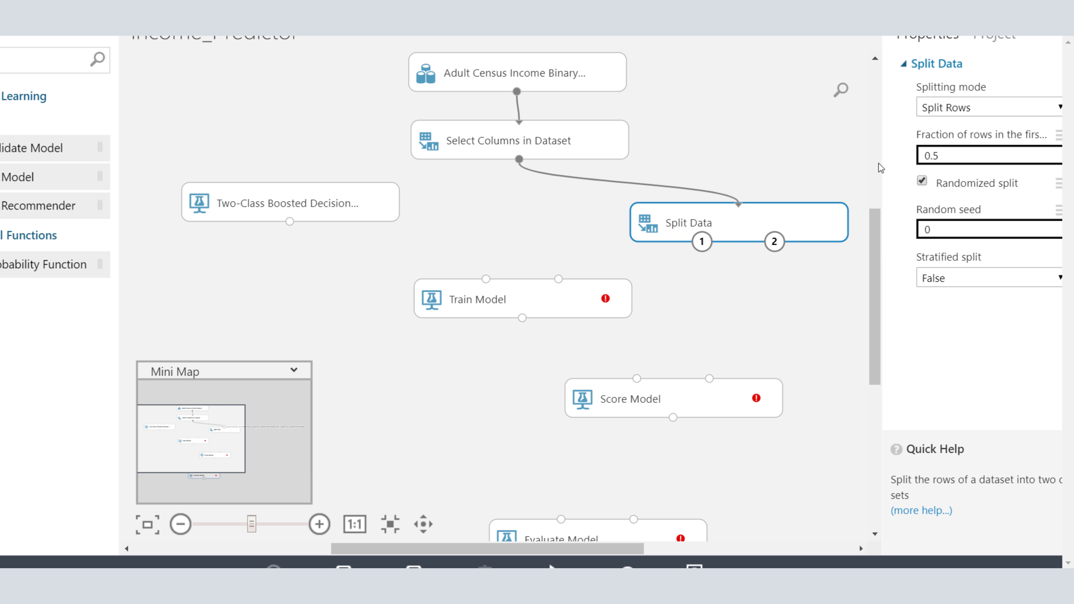
pyautogui.click(953, 157)
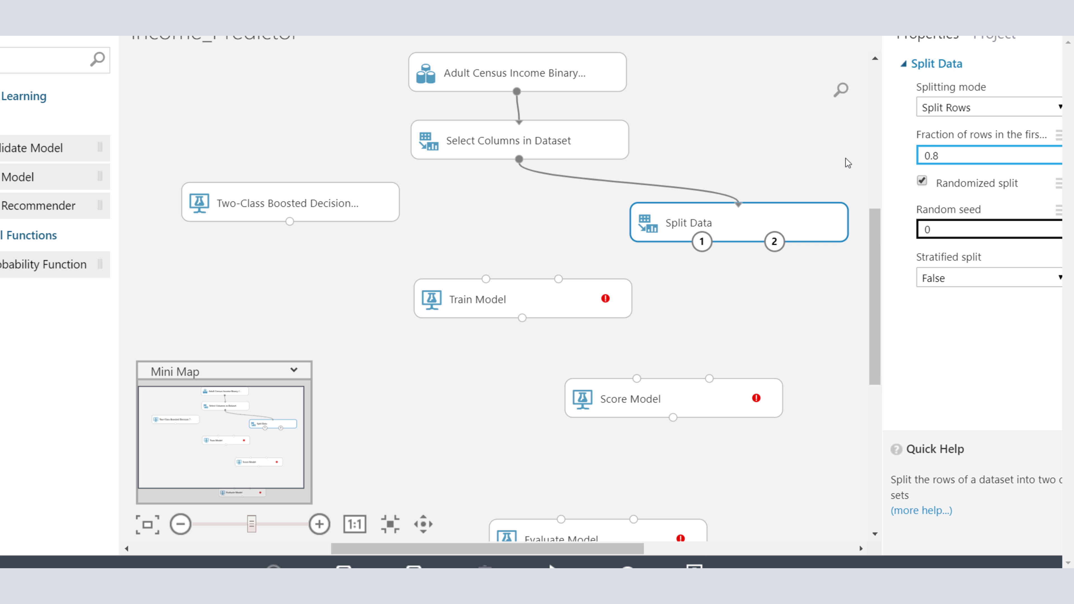
# Step: Move Train Model slightly lower and connect the Two-Class Boosted Decision Tree and Split Data's first output to its untrained model and dataset inputs
pyautogui.moveTo(493, 301); pyautogui.dragTo(480, 327)
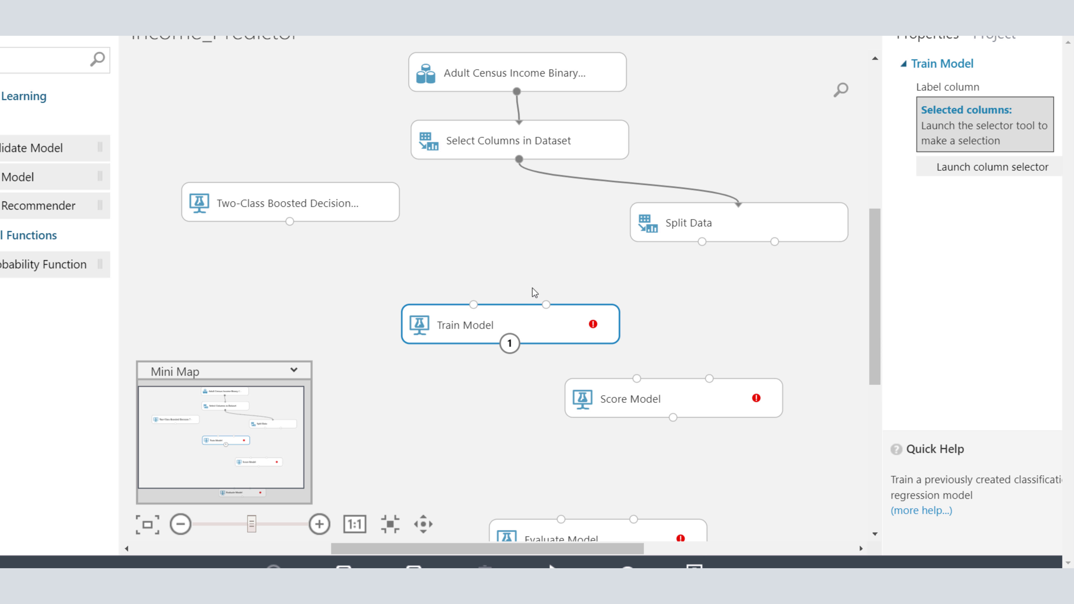
pyautogui.click(695, 231)
pyautogui.moveTo(702, 242); pyautogui.dragTo(552, 309)
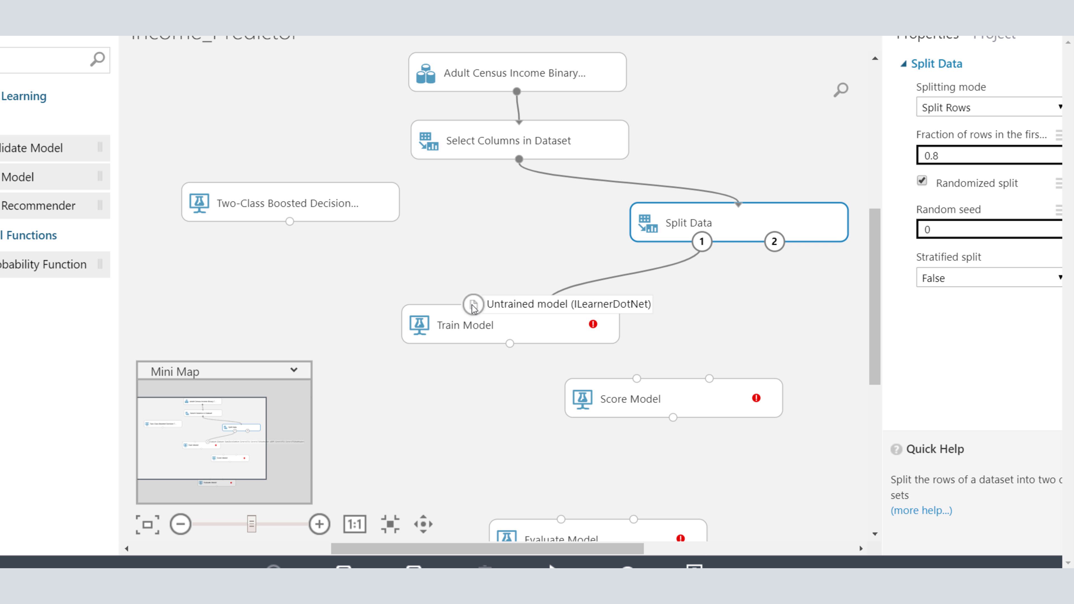
pyautogui.moveTo(474, 306); pyautogui.dragTo(293, 229)
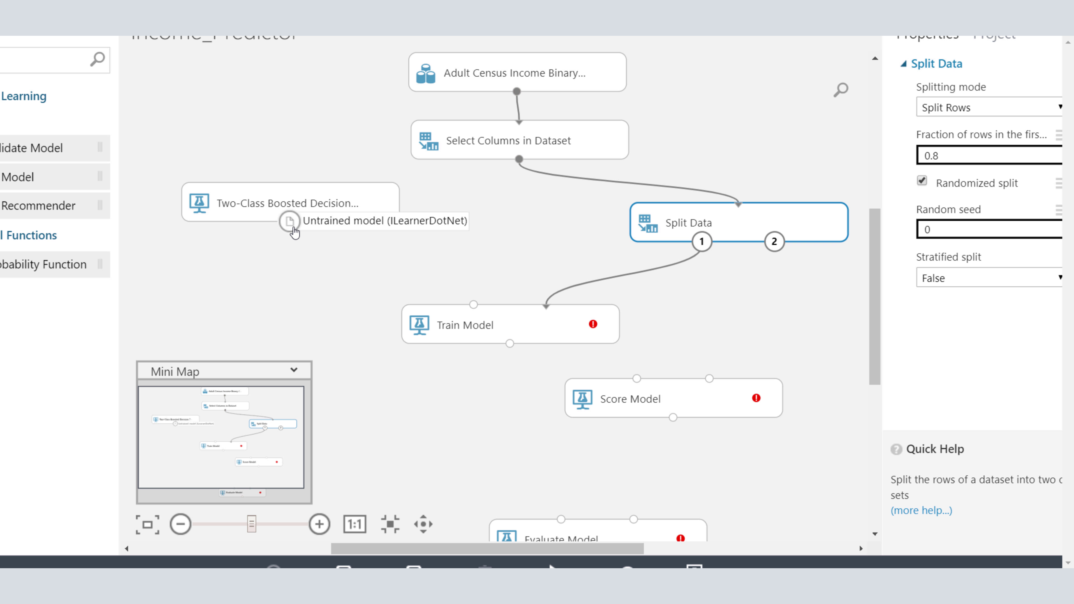
pyautogui.moveTo(473, 305); pyautogui.dragTo(290, 229)
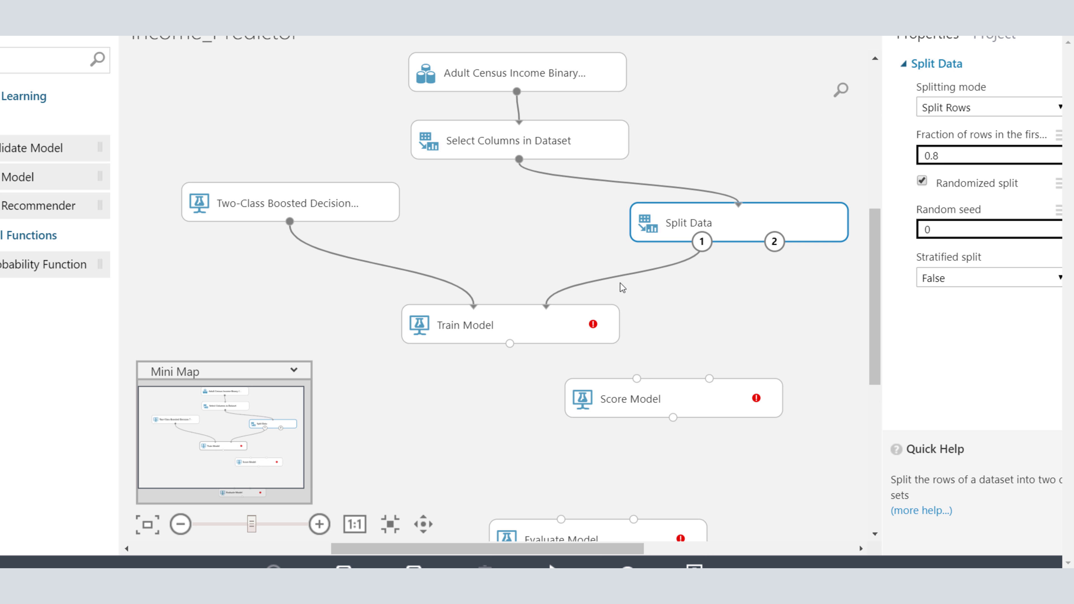
# Step: Connect the output of Train Model to the first input of Score Model
pyautogui.rightClick(510, 344)
pyautogui.click(494, 364)
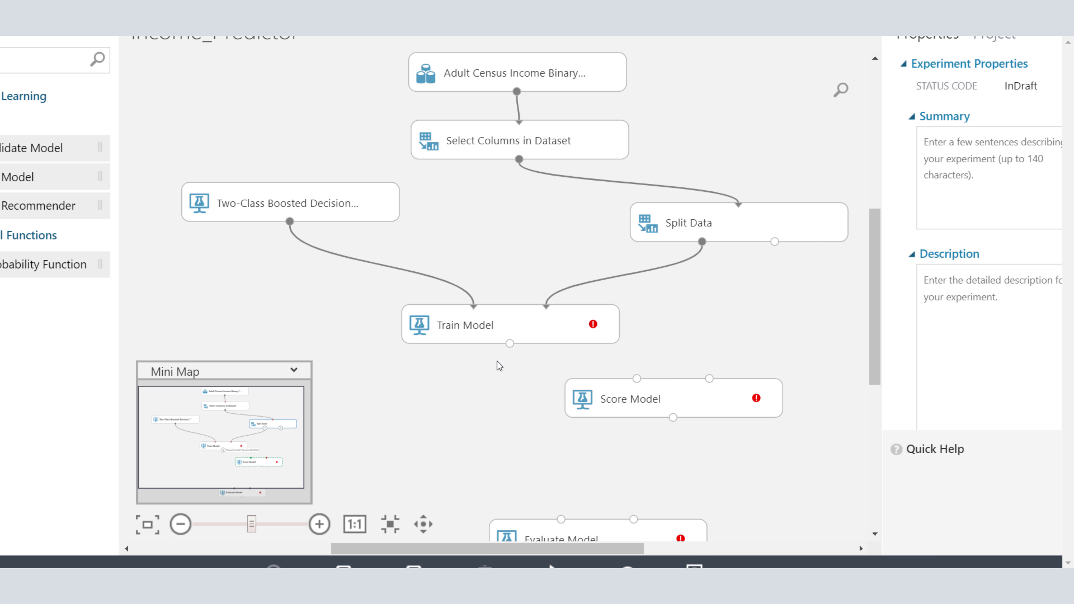
pyautogui.moveTo(510, 343); pyautogui.dragTo(638, 379)
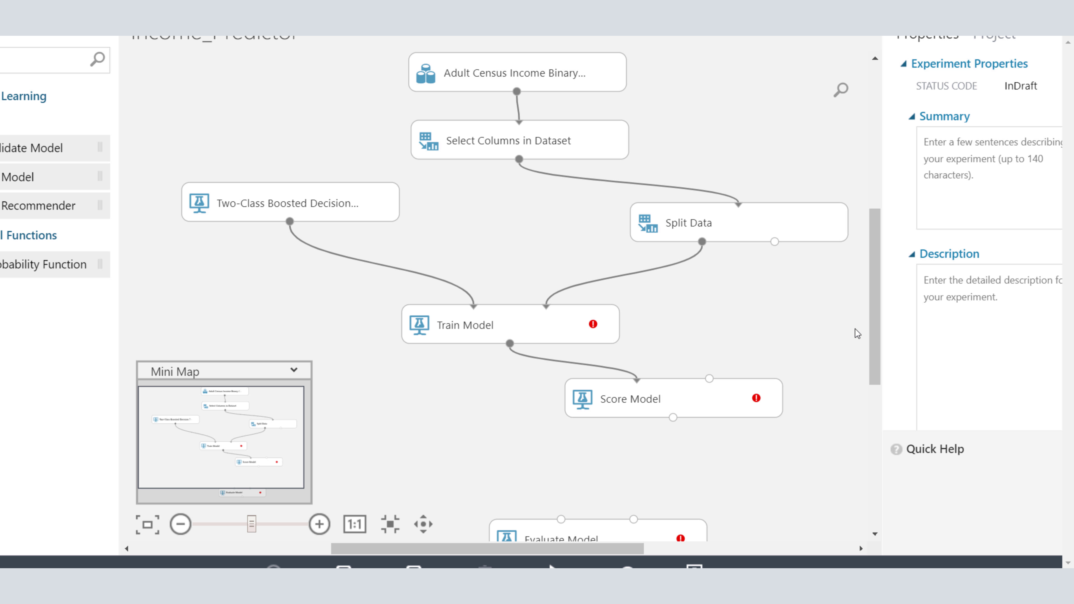
# Step: Connect Score Model's output to Evaluate Model's first input, and Split Data's Results dataset2 output to Score Model's second input
pyautogui.moveTo(873, 328); pyautogui.dragTo(874, 356)
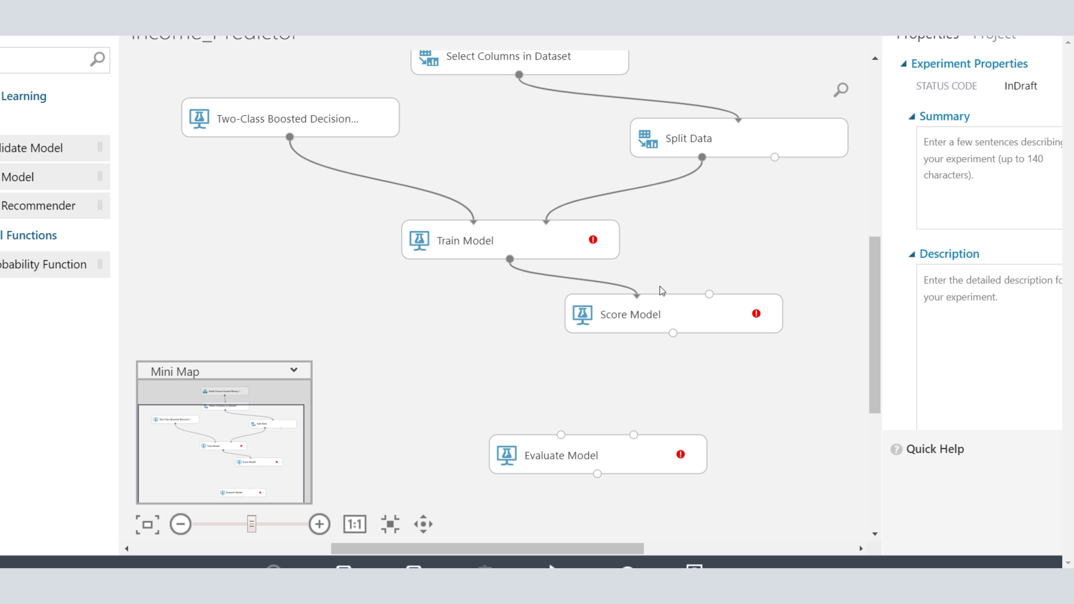
pyautogui.moveTo(673, 332); pyautogui.dragTo(561, 440)
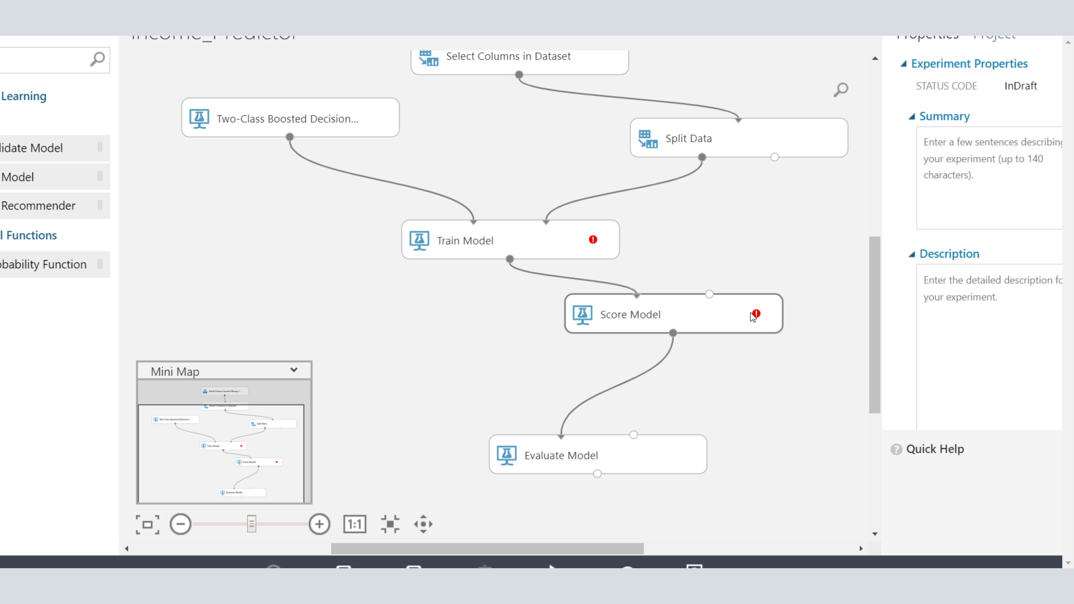
pyautogui.moveTo(755, 315)
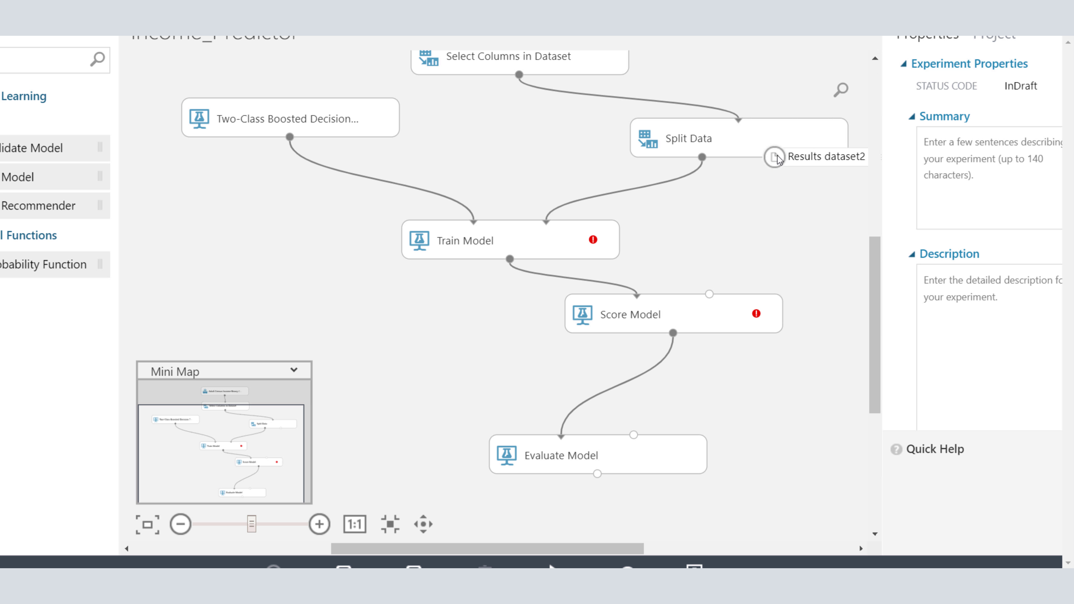
pyautogui.moveTo(776, 157); pyautogui.dragTo(709, 296)
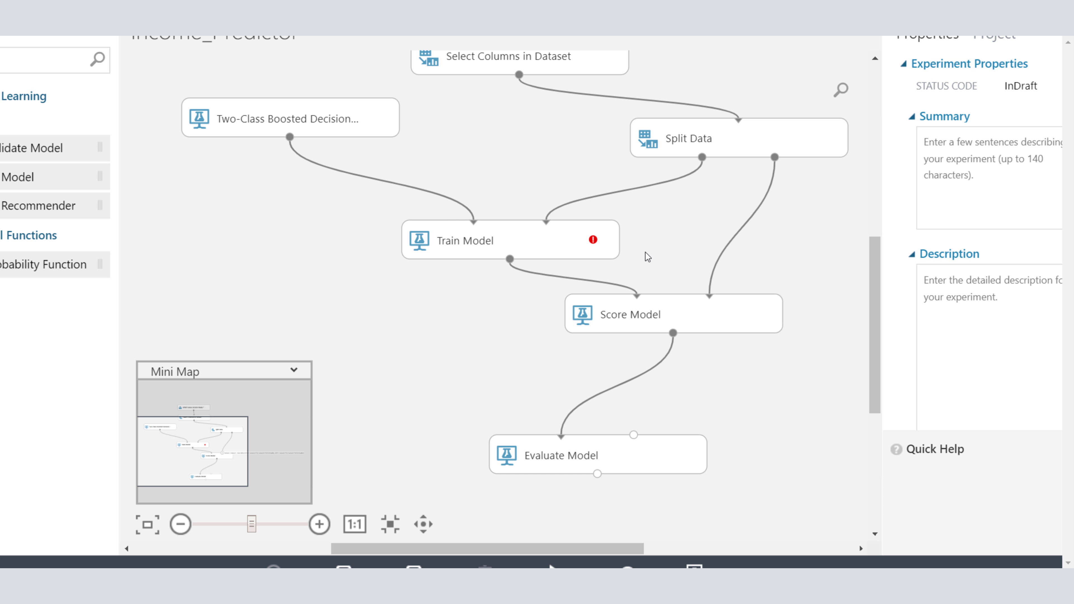
# Step: Select income as the label column of the Train Model module using the column selector
pyautogui.moveTo(596, 240)
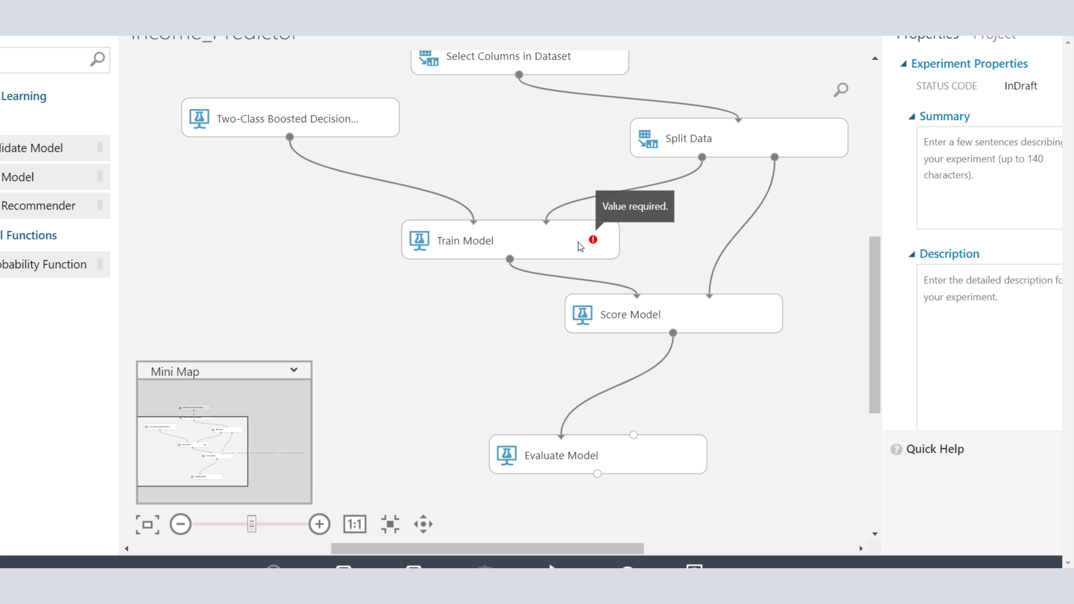
pyautogui.click(552, 243)
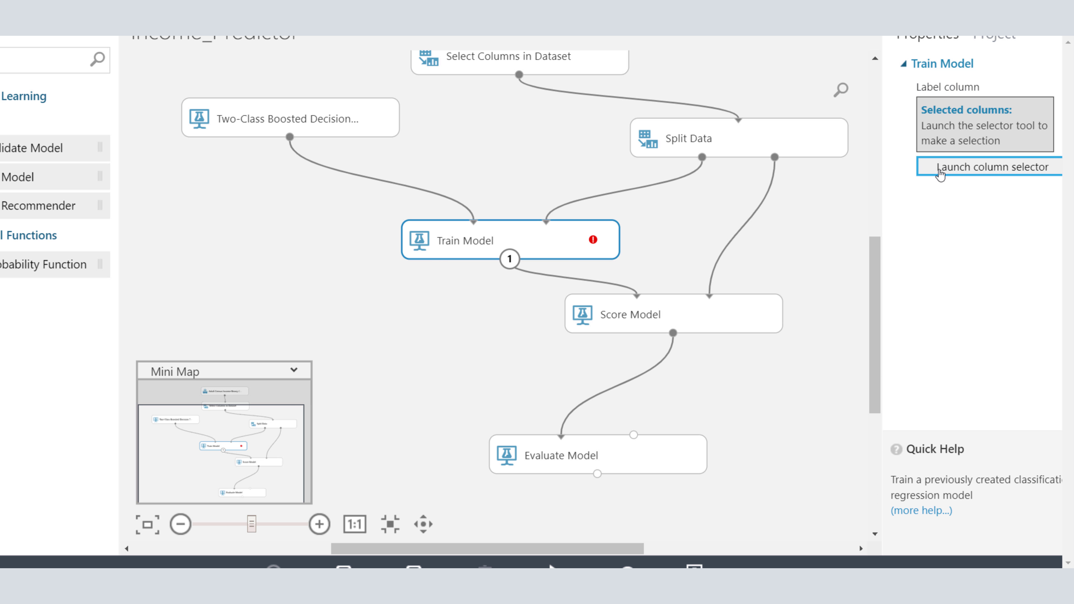
pyautogui.click(963, 169)
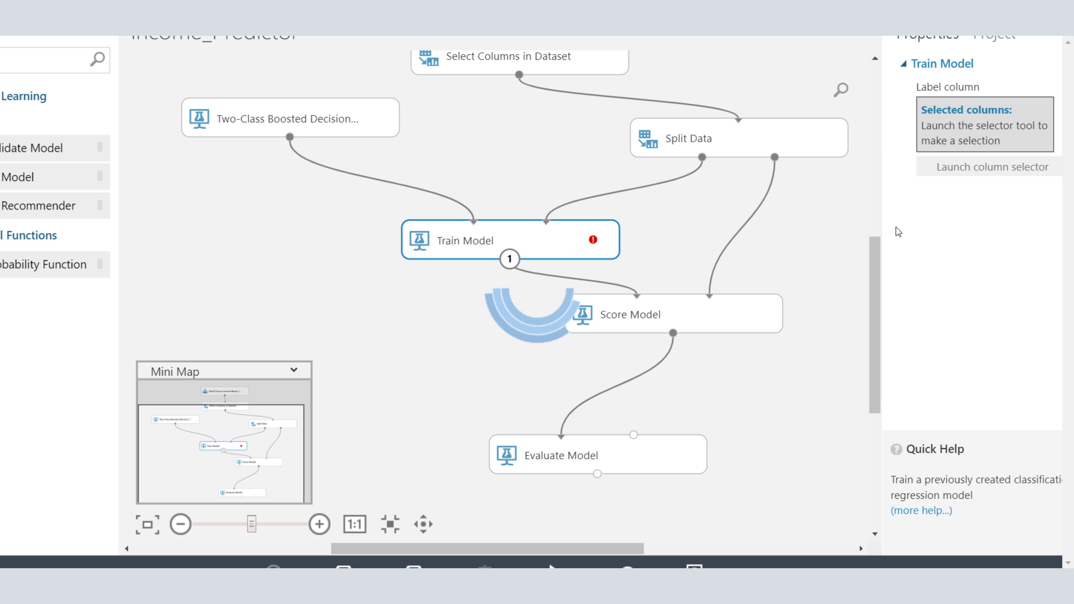
pyautogui.moveTo(877, 282); pyautogui.dragTo(873, 255)
pyautogui.moveTo(414, 565)
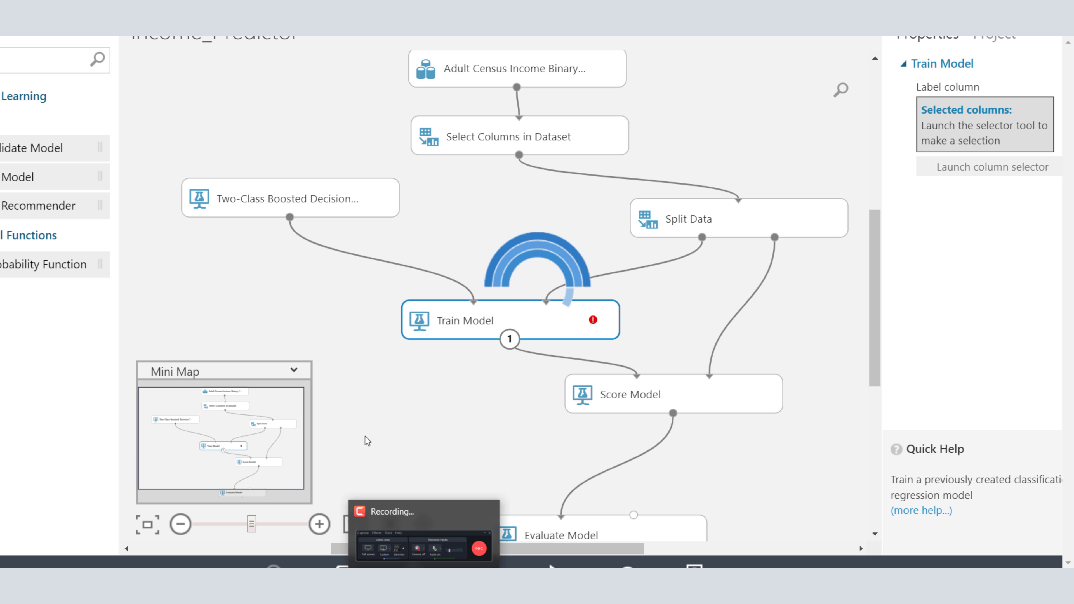
pyautogui.click(414, 566)
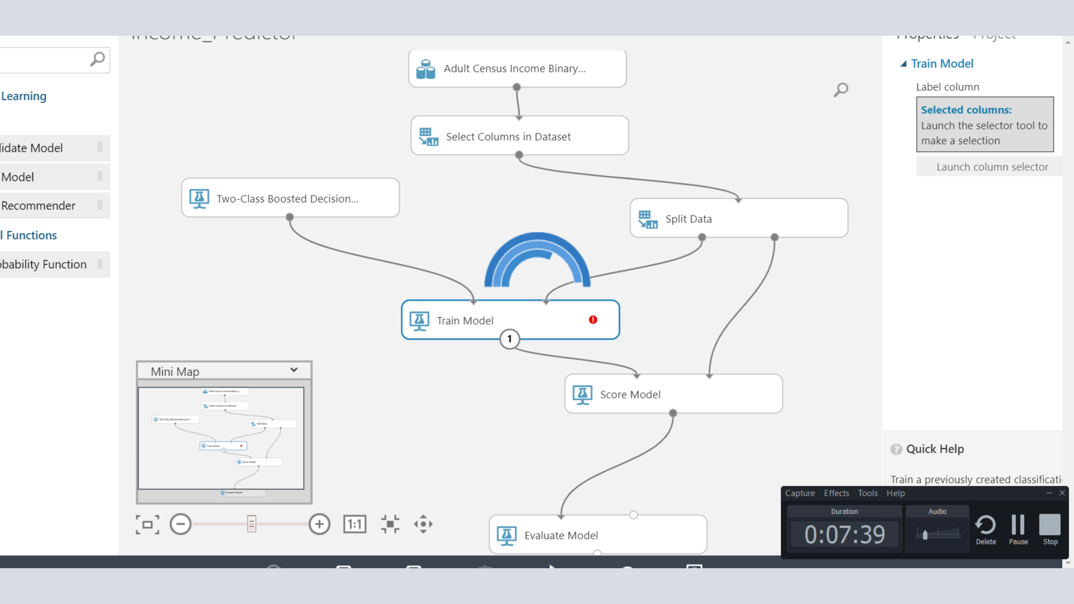
pyautogui.click(1016, 540)
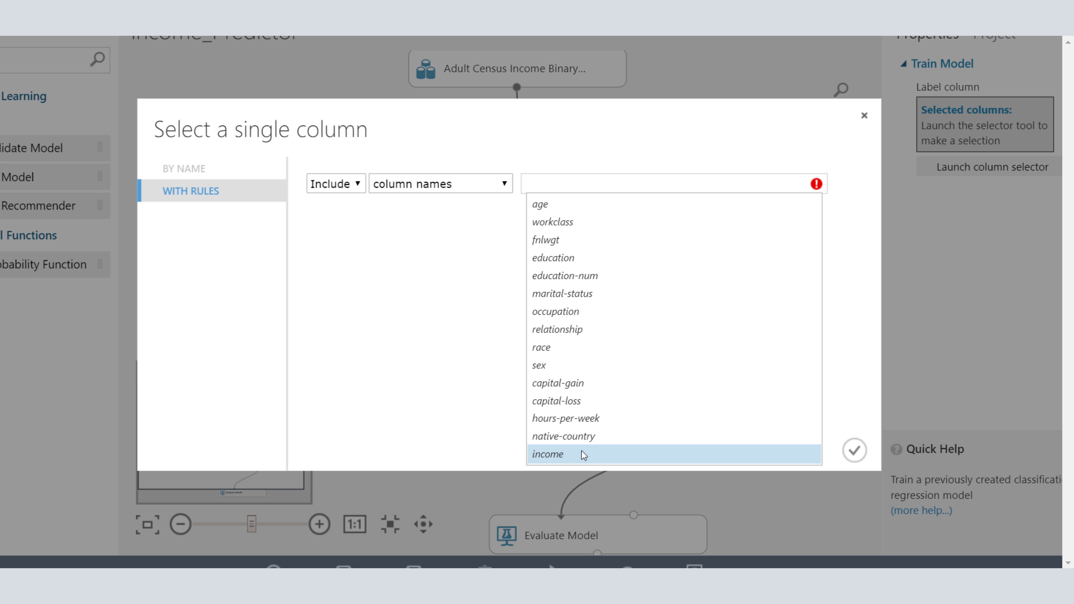
pyautogui.click(549, 454)
pyautogui.click(445, 267)
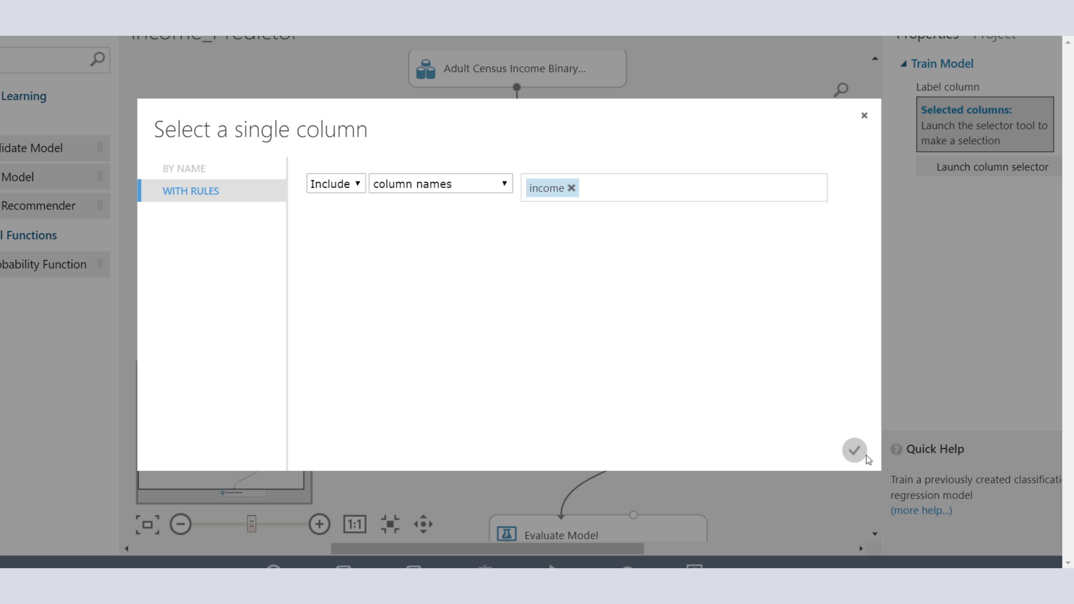
pyautogui.click(854, 450)
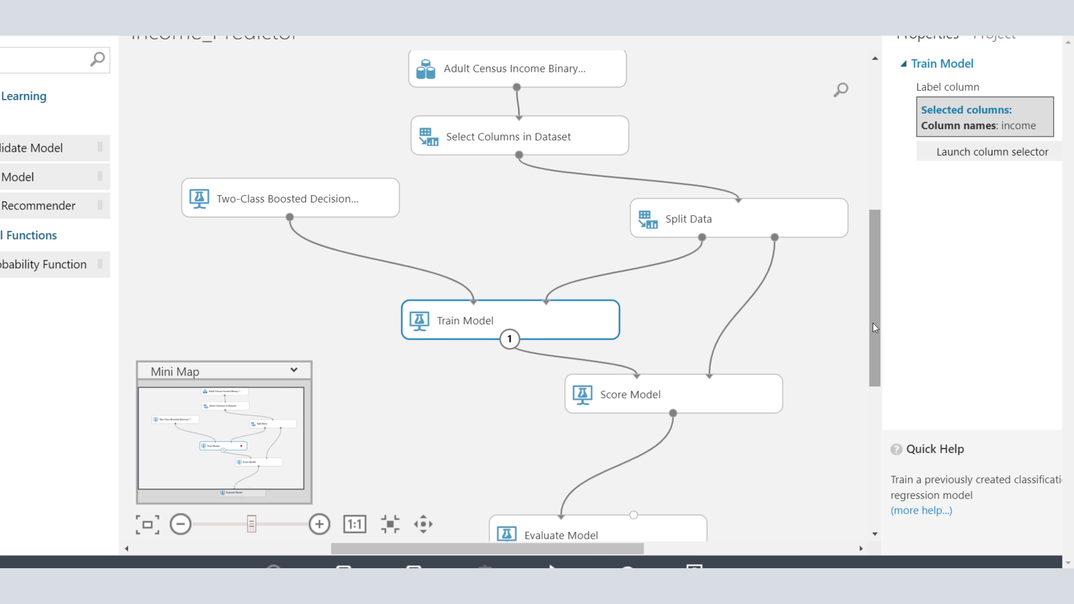
# Step: Run the completed Income_Predictor experiment
pyautogui.moveTo(873, 324); pyautogui.dragTo(863, 286)
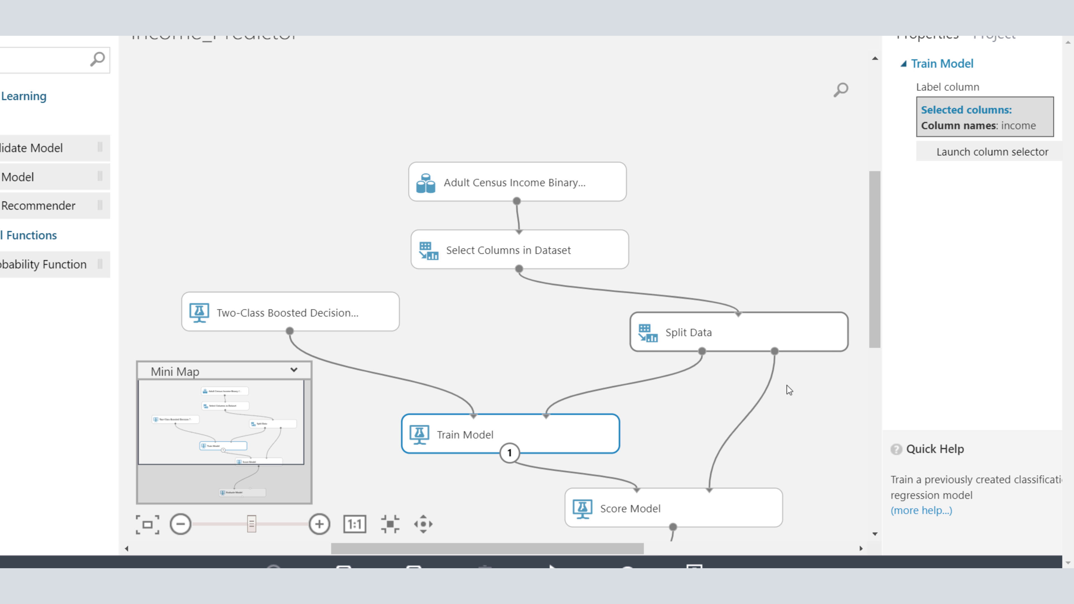
pyautogui.scroll(-5, 637, 390)
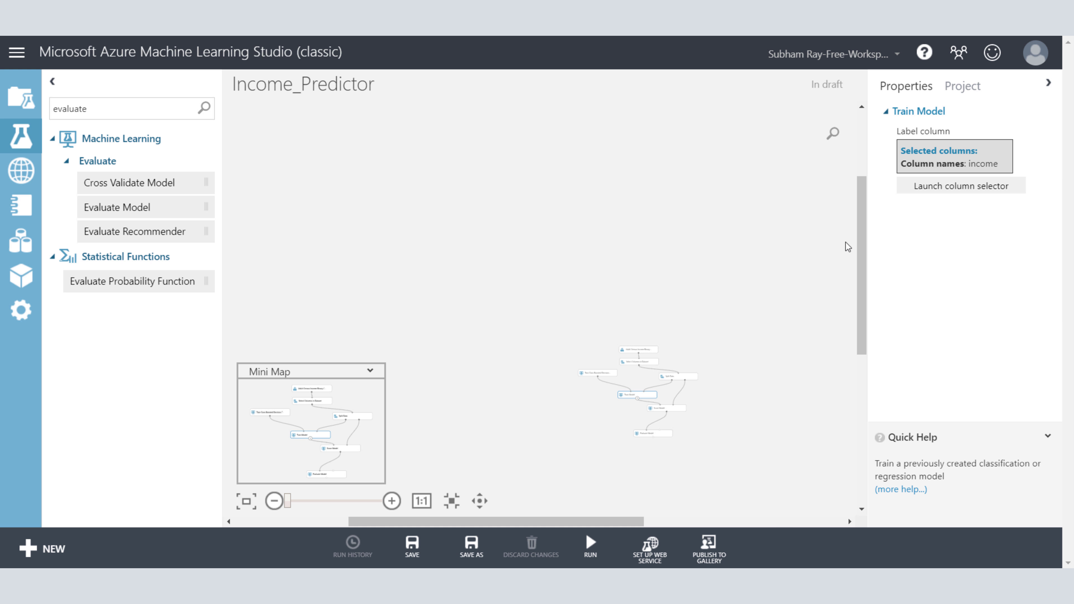
pyautogui.moveTo(858, 261); pyautogui.dragTo(868, 334)
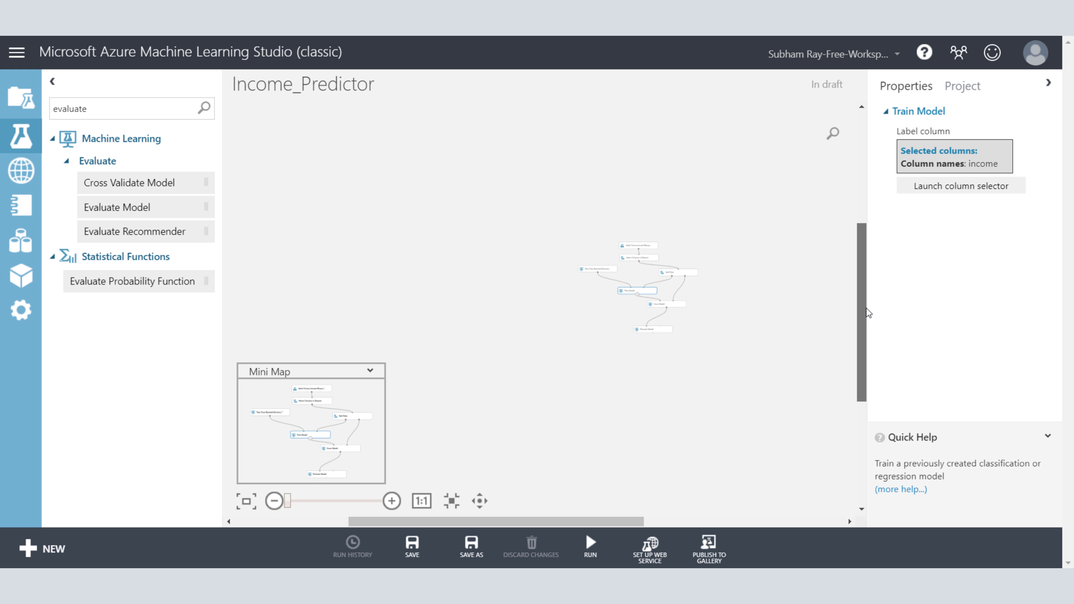
pyautogui.click(397, 500)
pyautogui.click(397, 500)
pyautogui.click(397, 500)
pyautogui.click(397, 500)
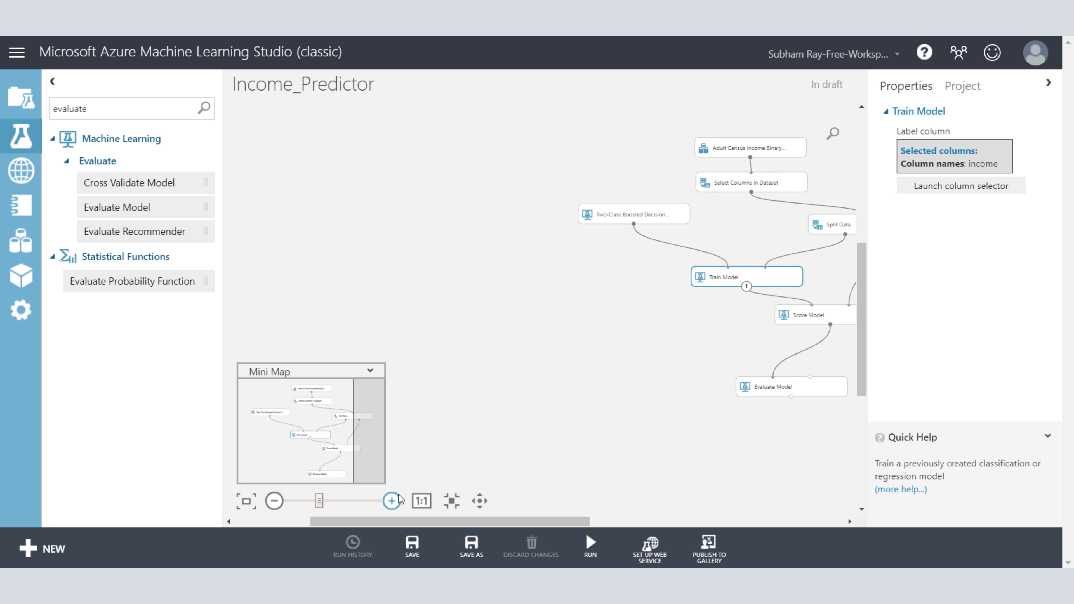
pyautogui.moveTo(446, 520); pyautogui.dragTo(550, 524)
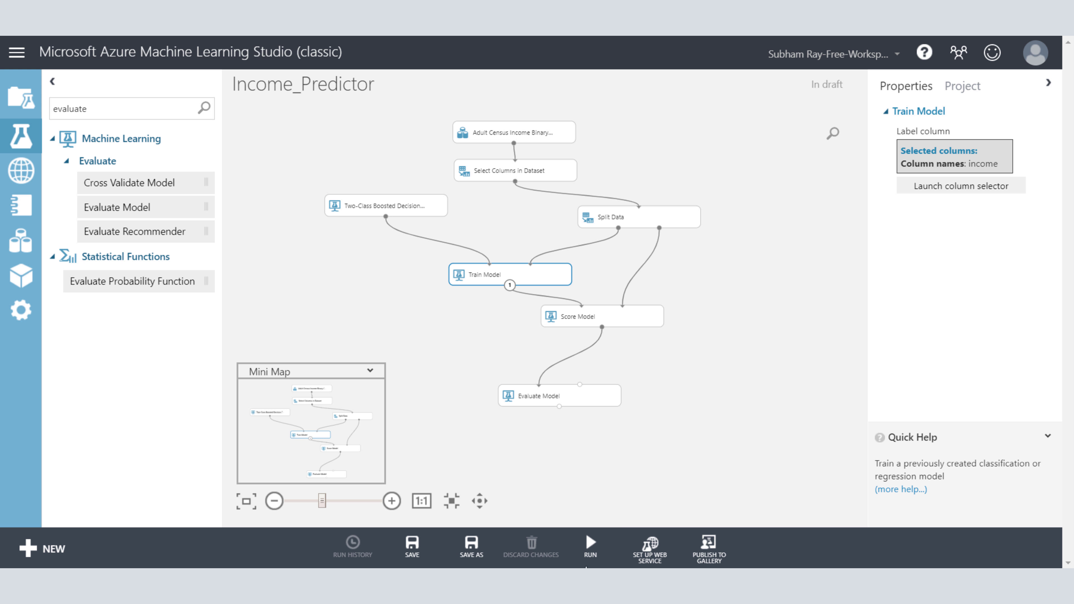
pyautogui.moveTo(590, 543)
pyautogui.click(590, 500)
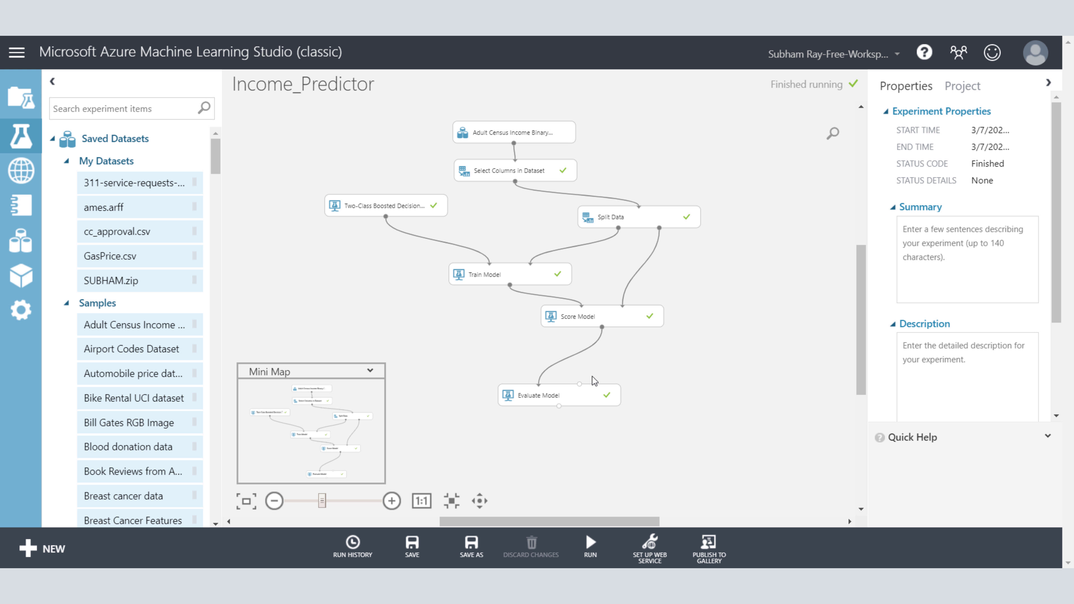
# Step: Visualize the evaluation results of the Evaluate Model module
pyautogui.click(559, 391)
pyautogui.rightClick(559, 392)
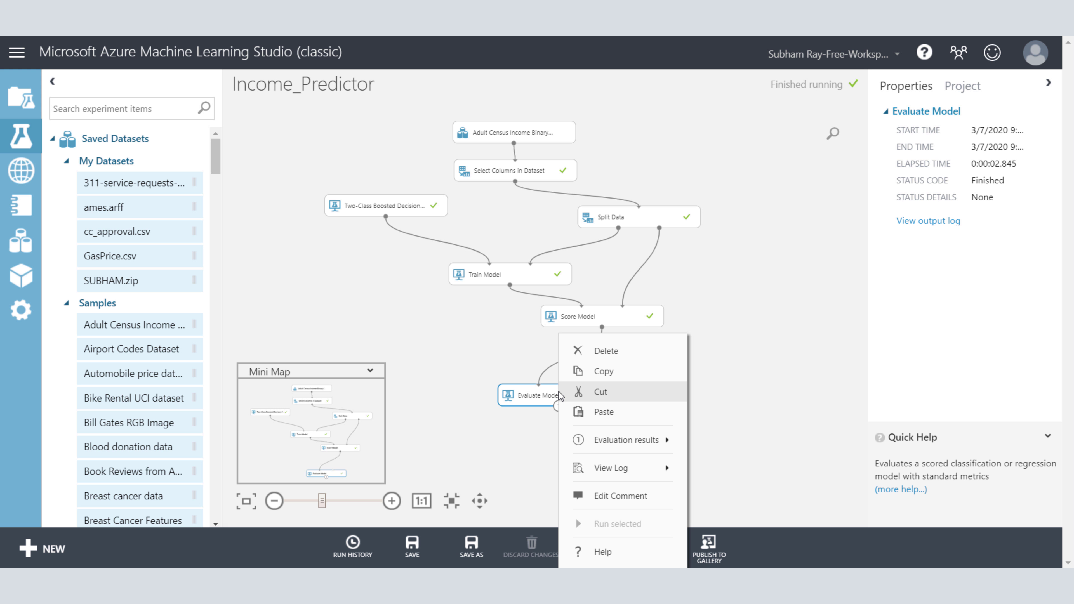
pyautogui.moveTo(650, 449)
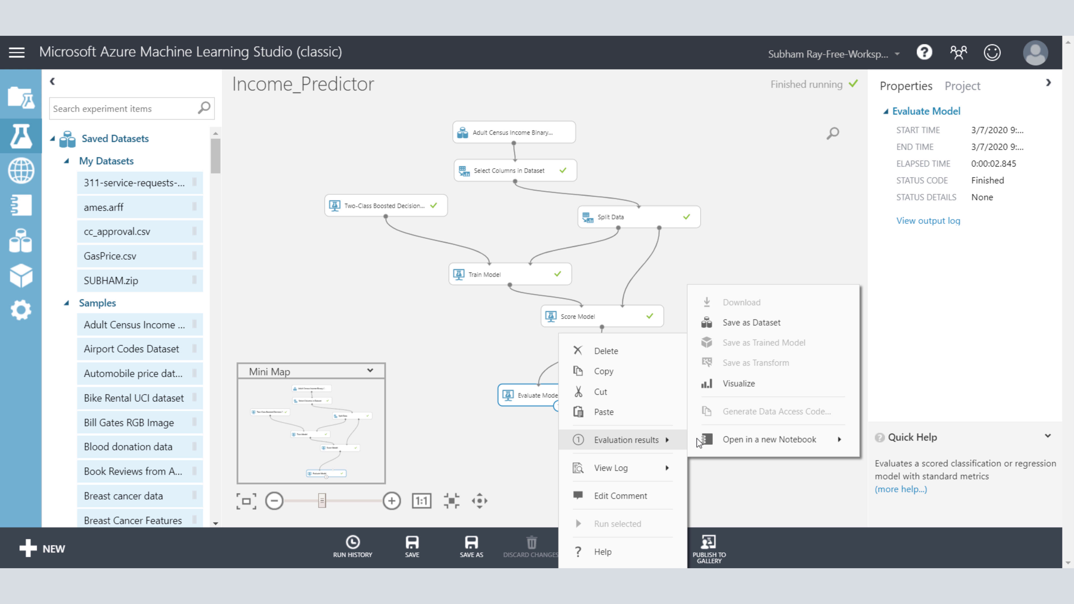
pyautogui.click(756, 383)
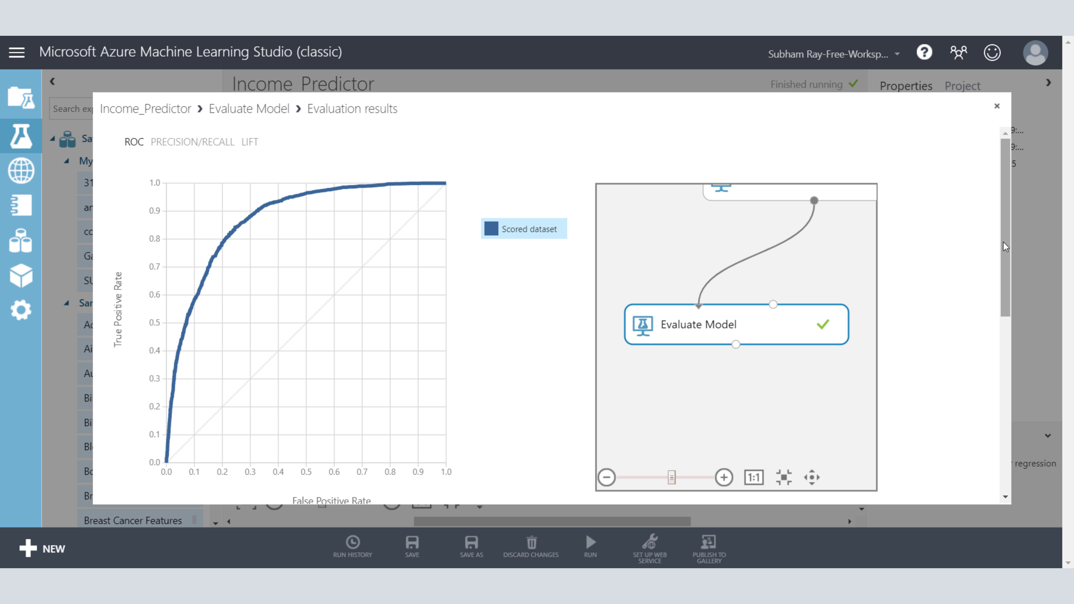
# Step: Examine the accuracy, other metrics, score bin table and ROC curve in the evaluation results, and close the results
pyautogui.moveTo(1003, 242); pyautogui.dragTo(1011, 351)
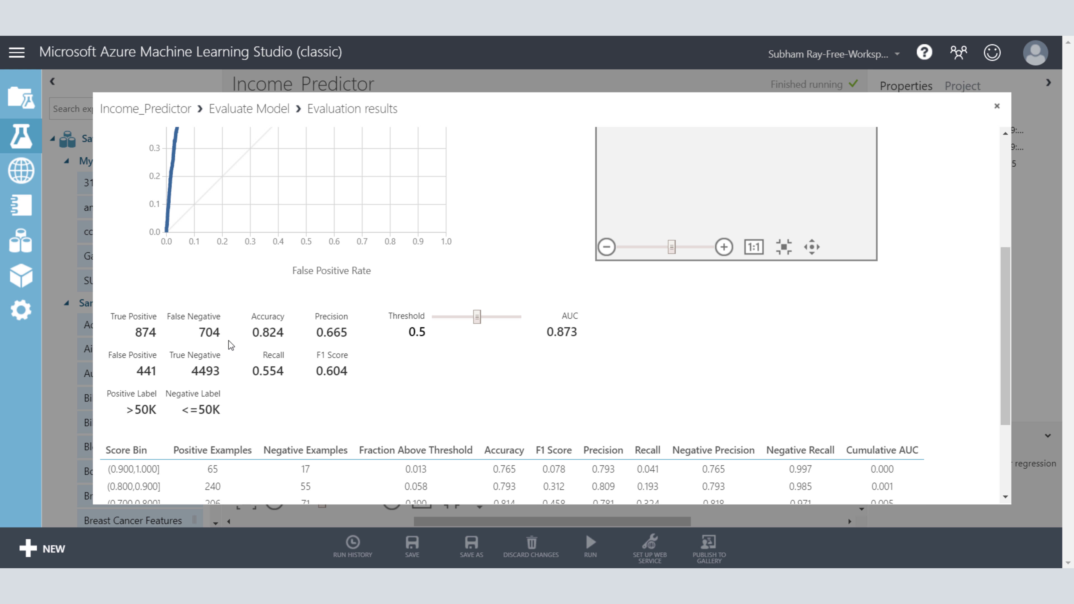
pyautogui.moveTo(252, 339); pyautogui.dragTo(290, 340)
pyautogui.scroll(-3, 1008, 350)
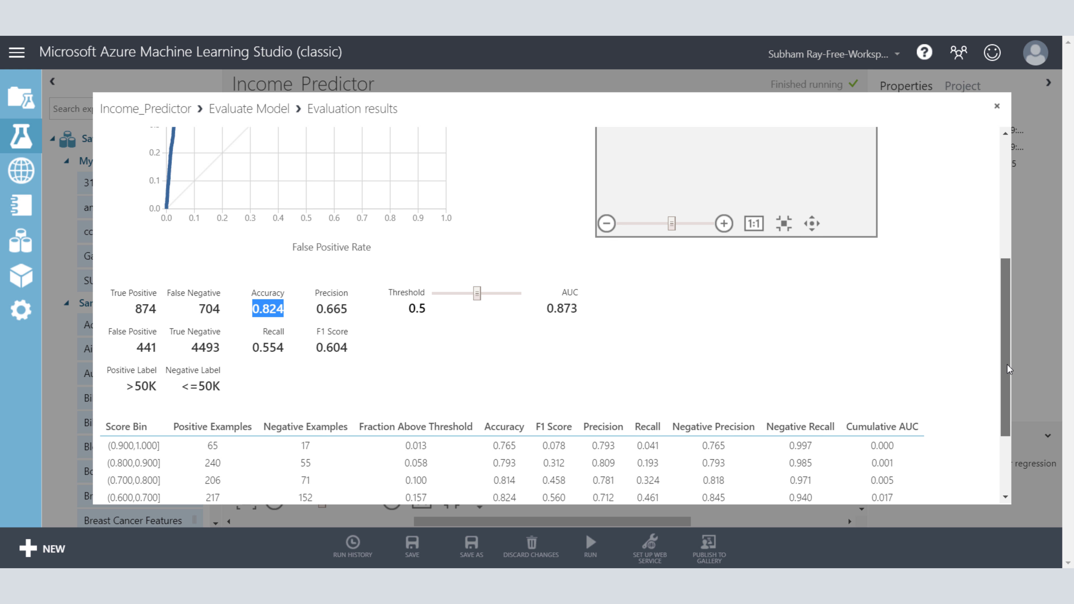
pyautogui.scroll(-3, 1007, 364)
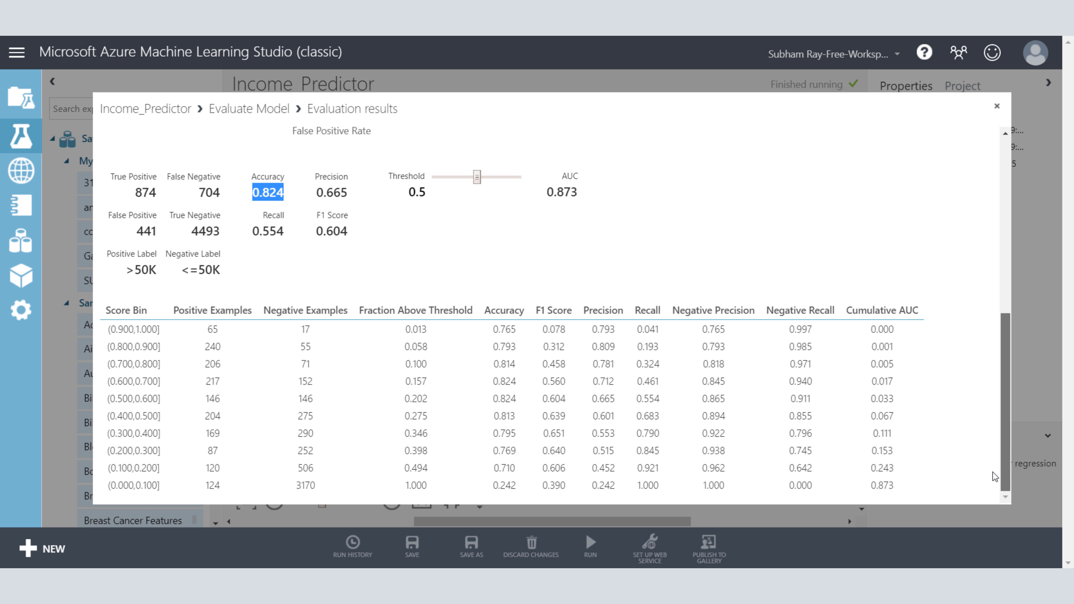
pyautogui.moveTo(1000, 445); pyautogui.dragTo(980, 199)
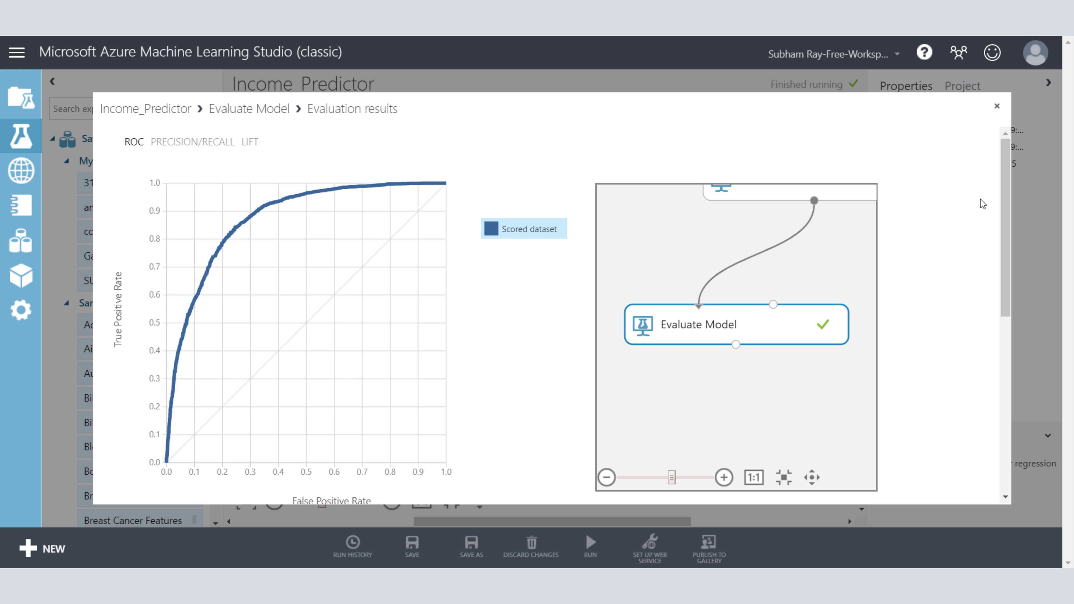
pyautogui.click(997, 107)
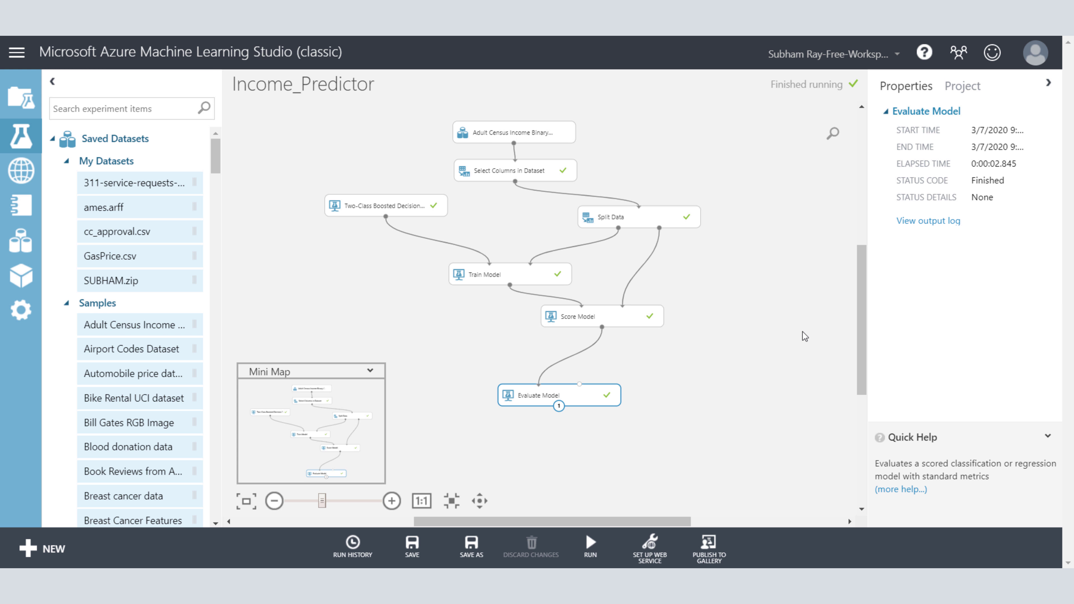